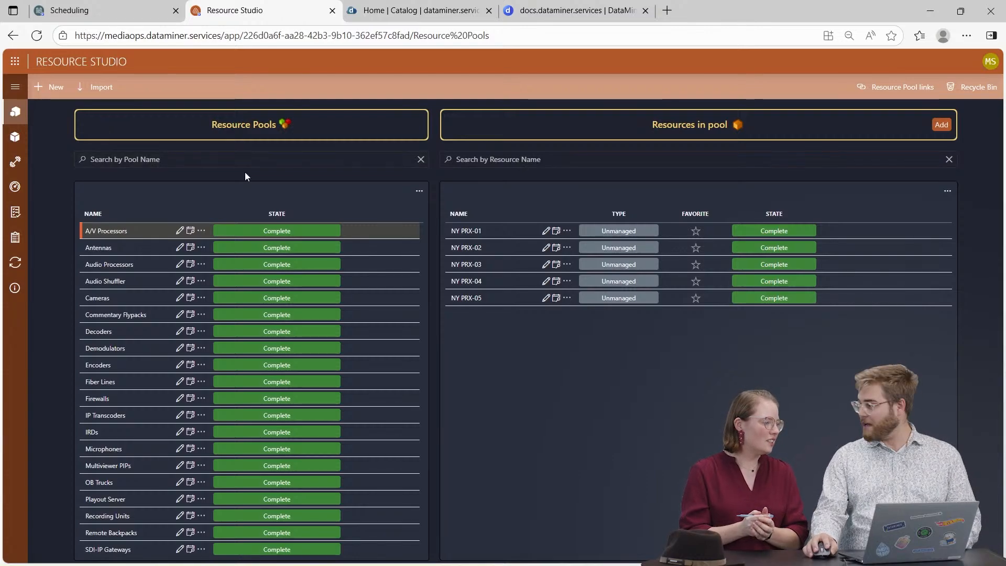
Switch to the DataMiner Catalog and open the MediaOps package page
left_click(397, 8)
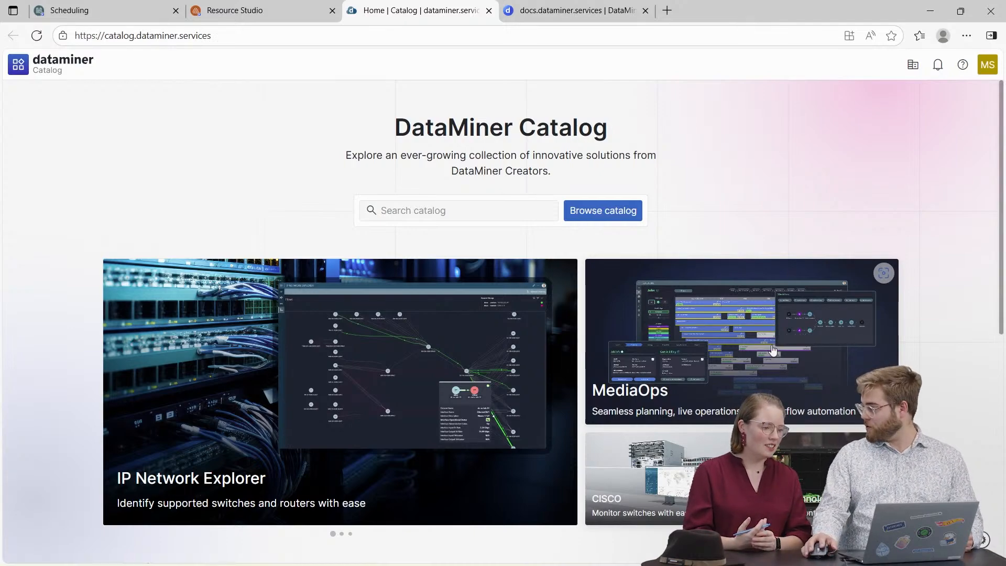
left_click(702, 336)
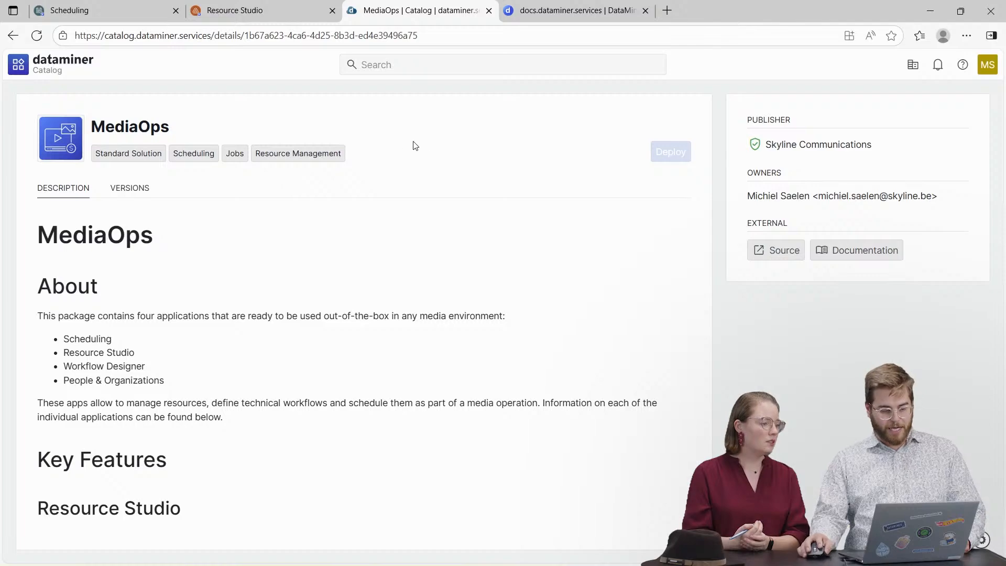
Return to Resource Studio, load the root page of mediaops.dataminer.services, and open the Resource Studio app from there
left_click(233, 11)
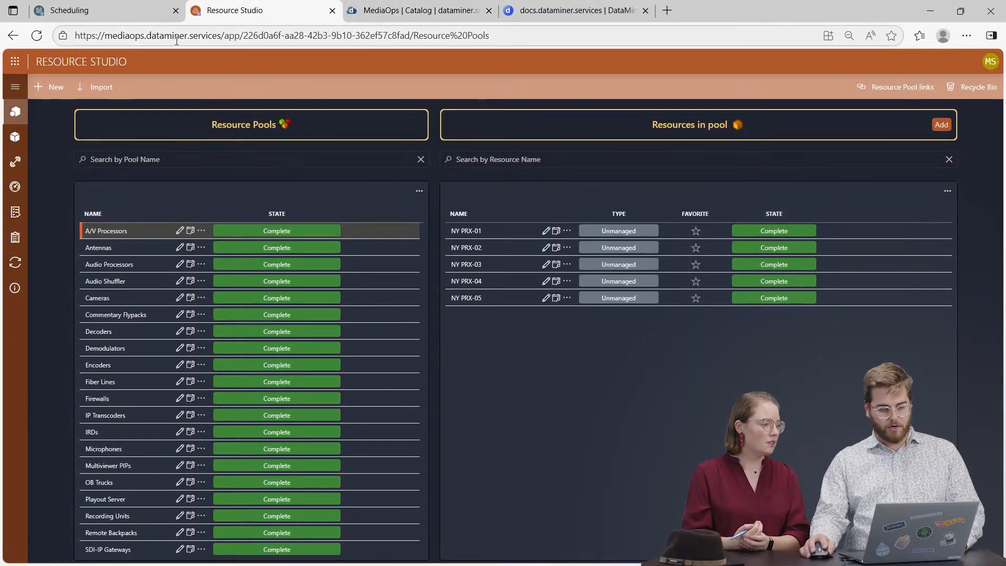
left_click_drag(223, 35, 572, 47)
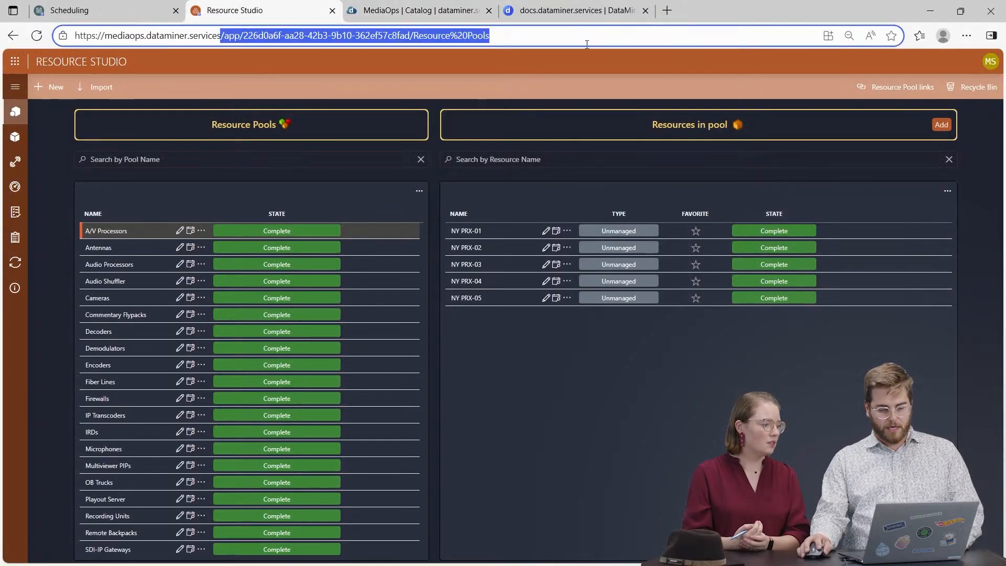
key("BackSpace")
key("Return")
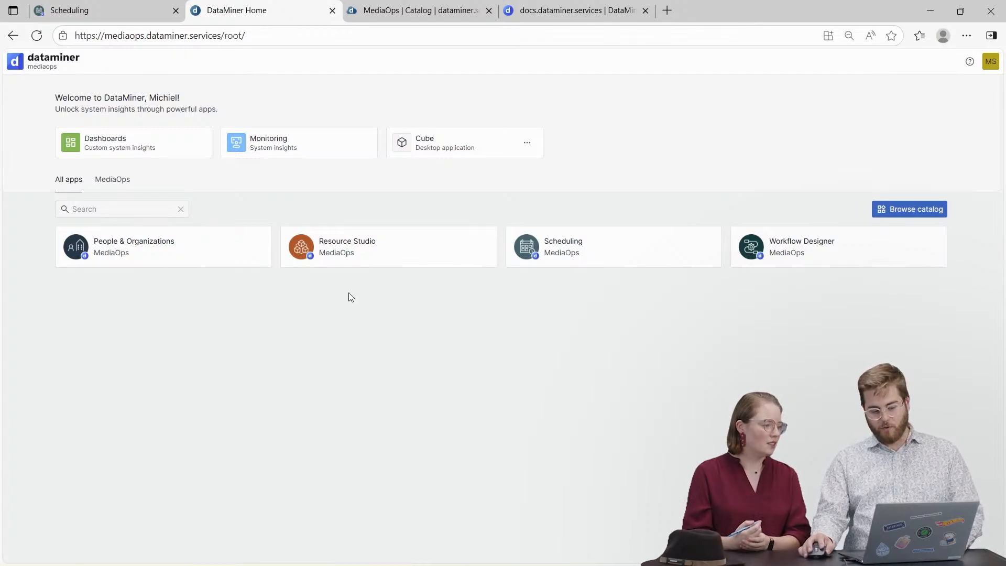
left_click(332, 258)
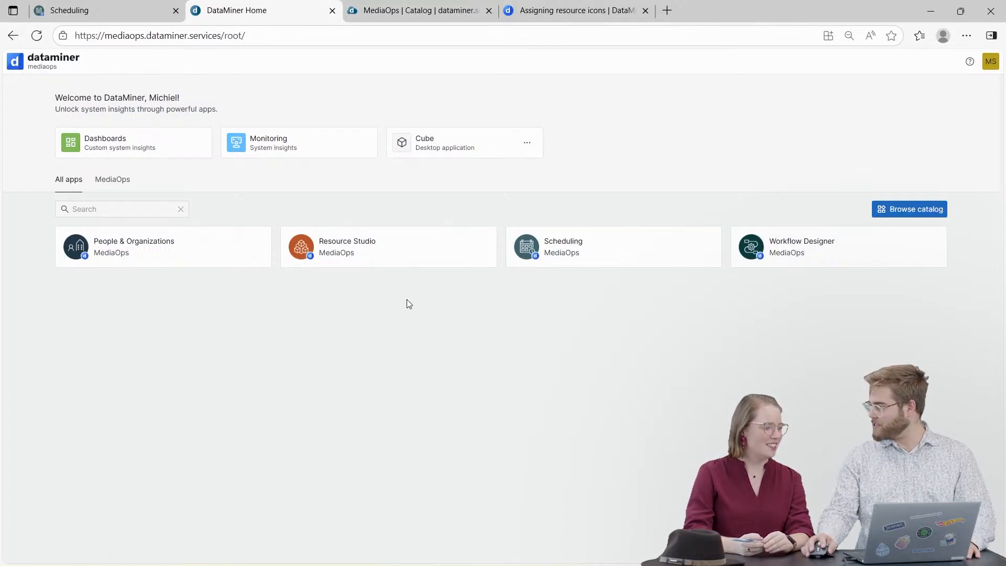
left_click(334, 248)
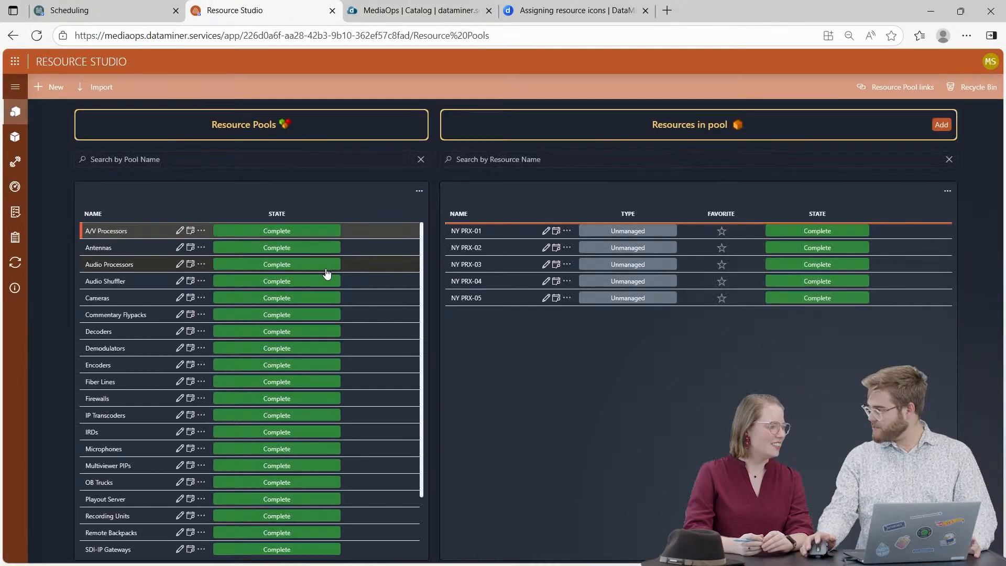
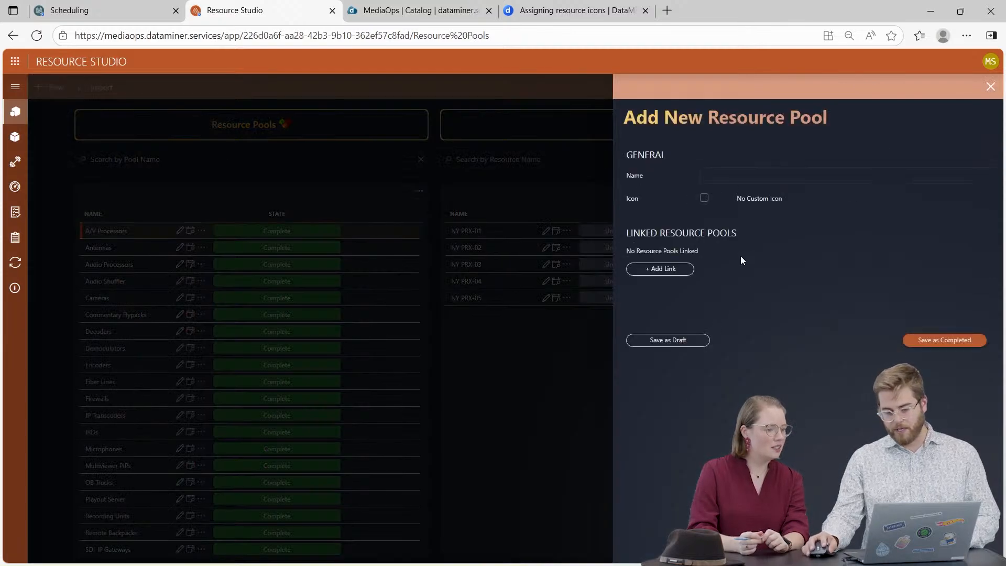
Name the new resource pool "MSA Camera" and give it the custom icon Camera
left_click(711, 176)
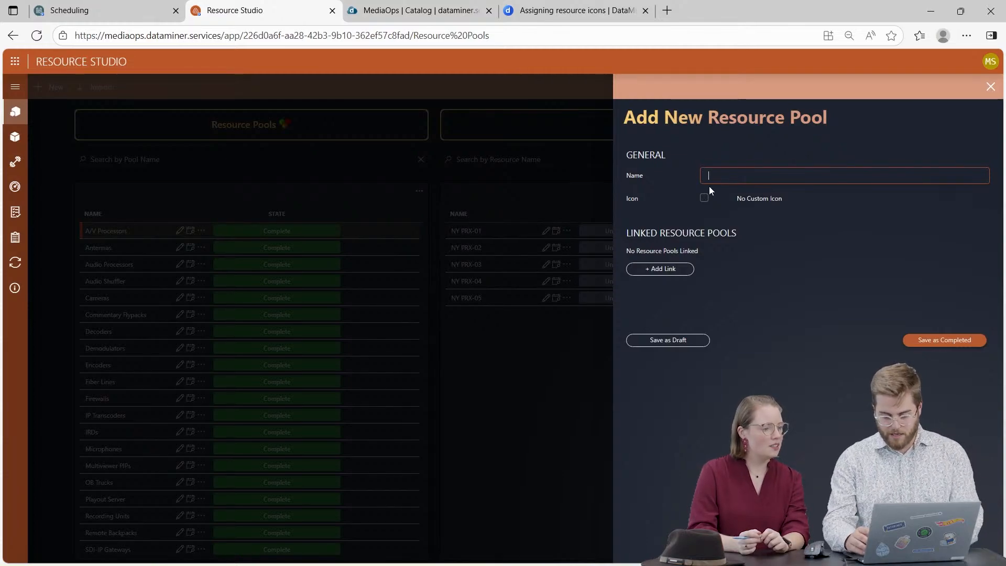
type("MSA Camera")
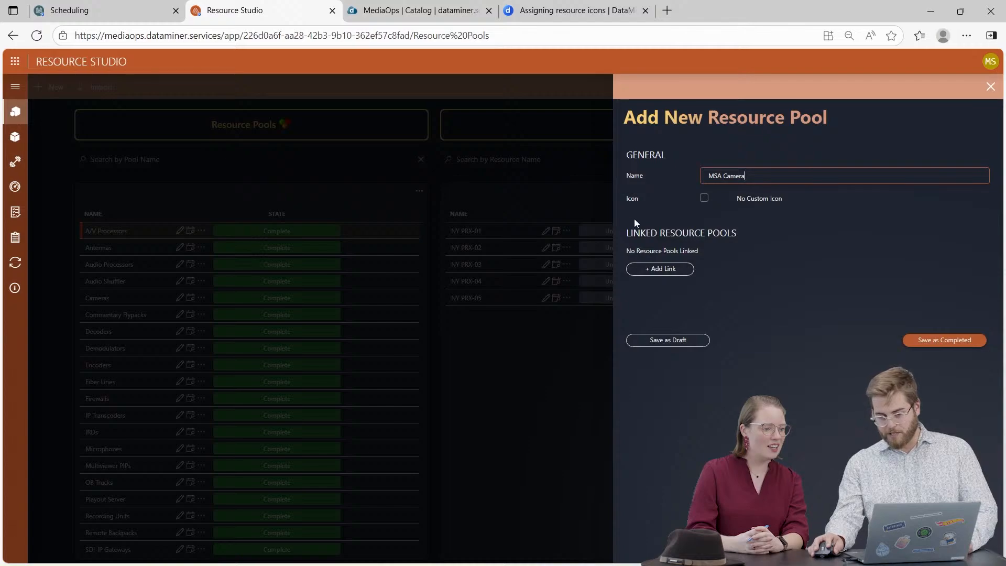
left_click(704, 198)
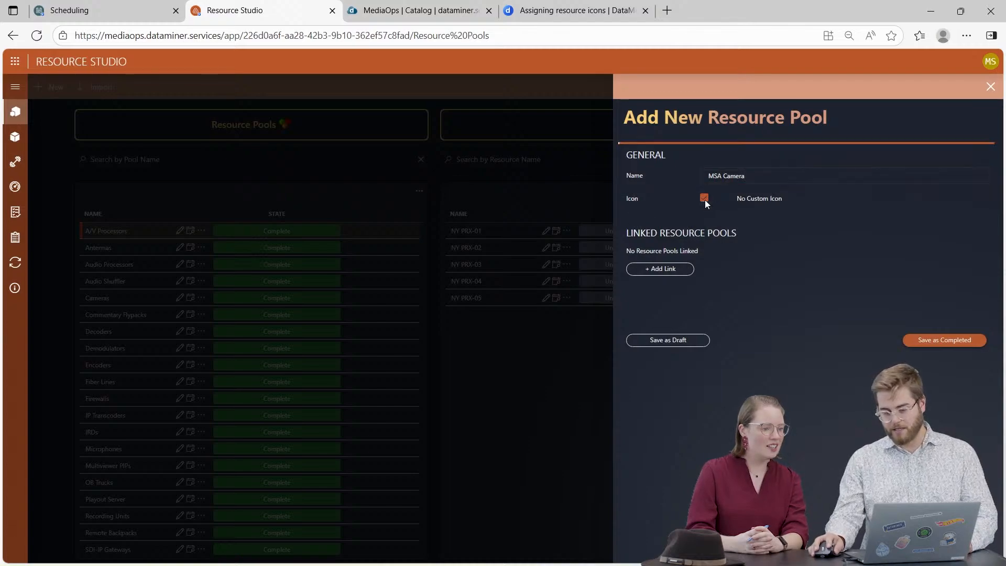
left_click(762, 199)
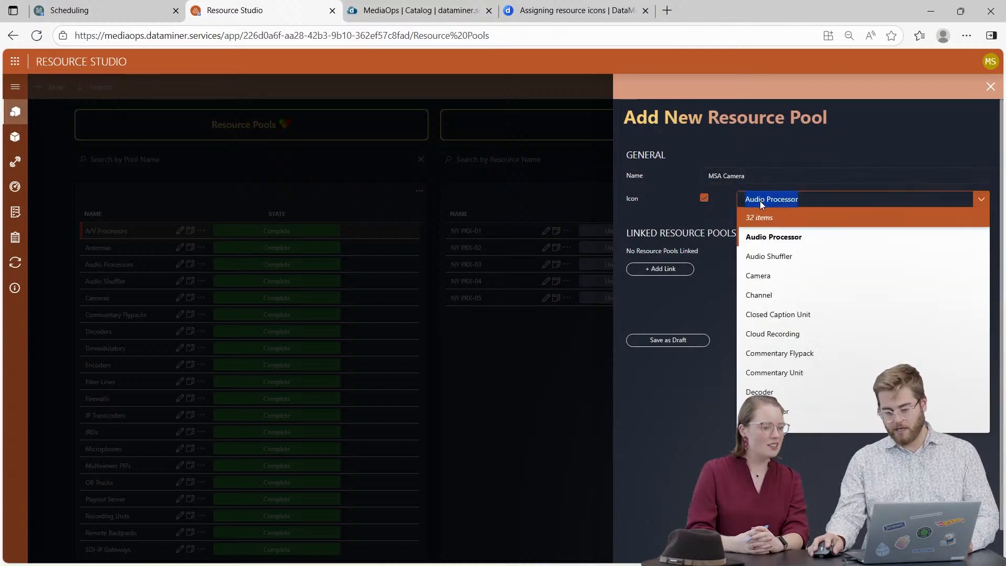
left_click(768, 278)
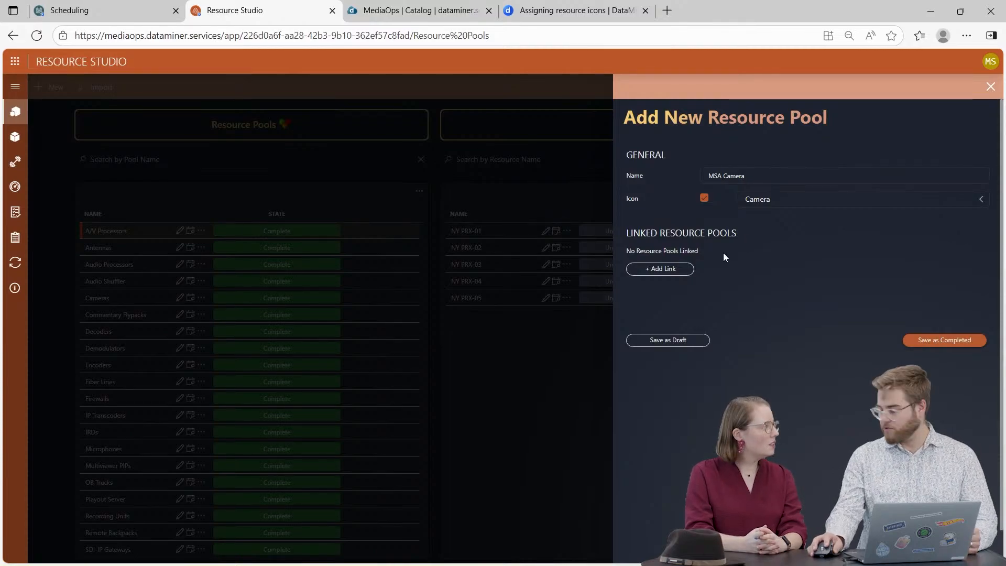
Switch to the DataMiner documentation and open the dataminer.MediaOps page from the home page's DataMiner Solutions section
left_click(547, 12)
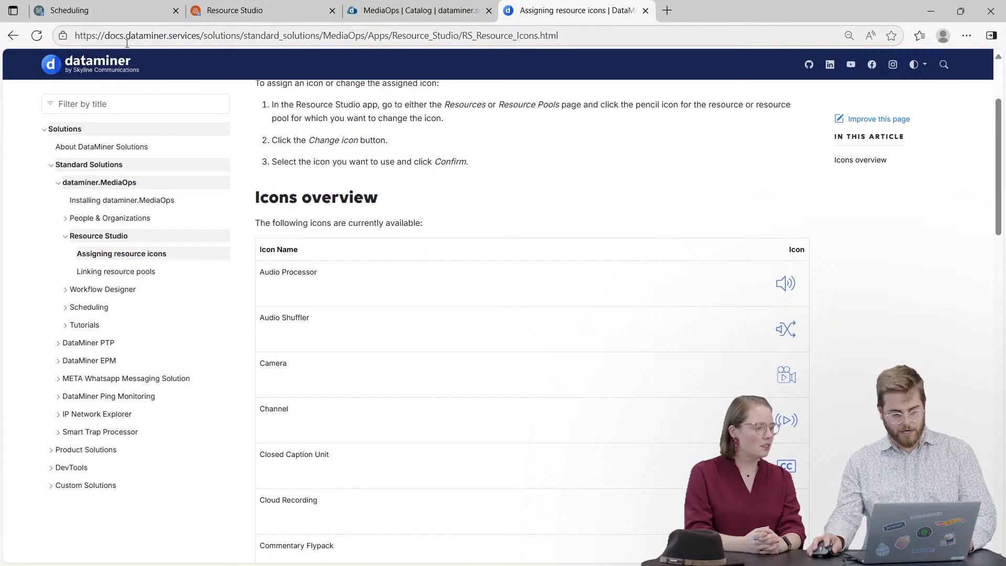
scroll(247, 152, "up", 3)
left_click(266, 105)
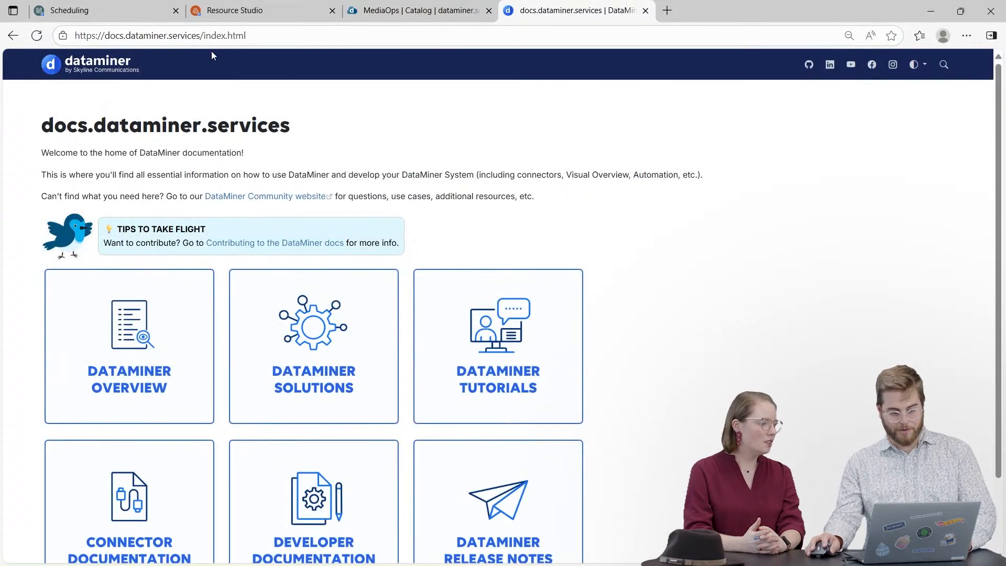
left_click(283, 384)
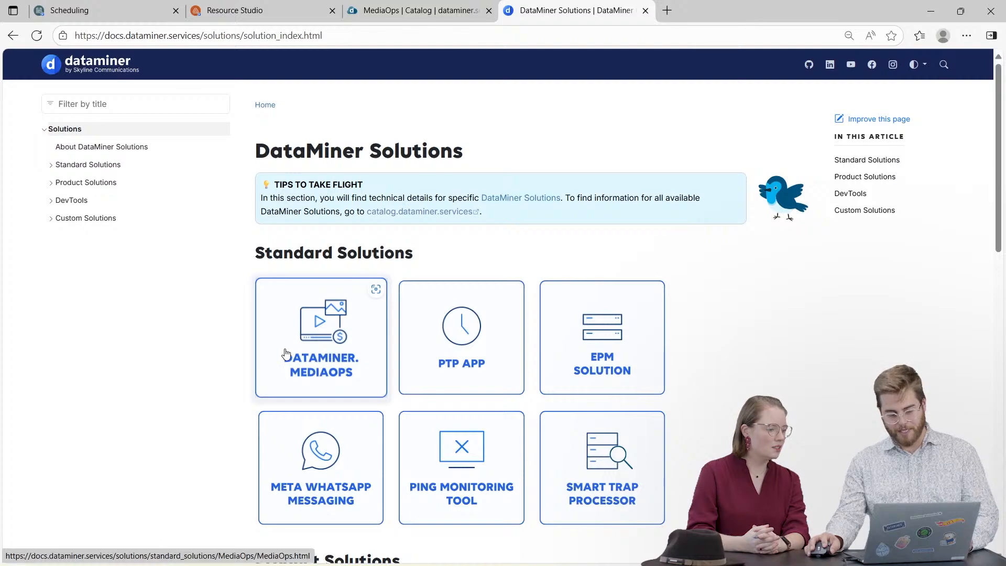
left_click(342, 350)
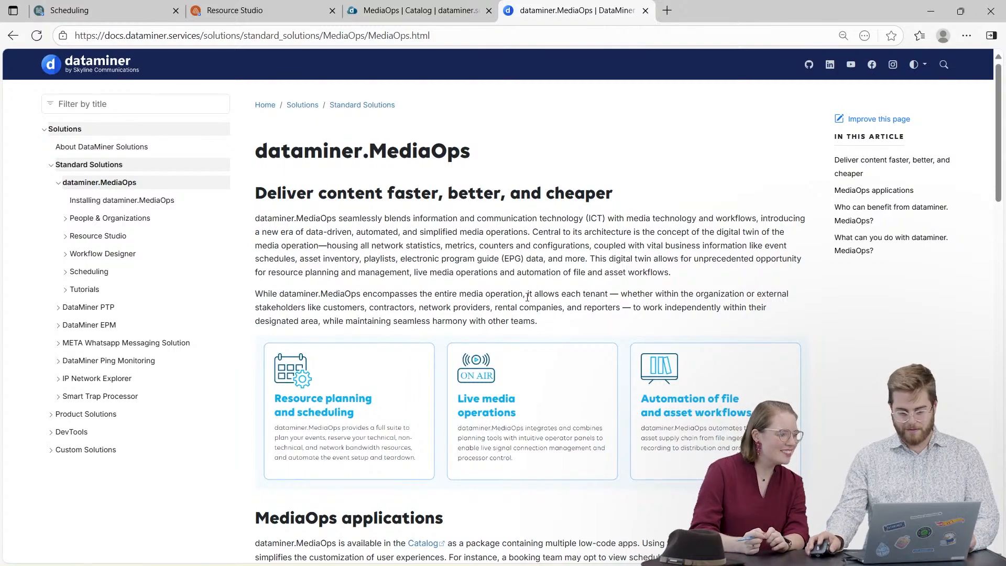
Open the Resource Studio documentation's article on assigning resource icons and examine the overview of available icons
scroll(520, 297, "down", 4)
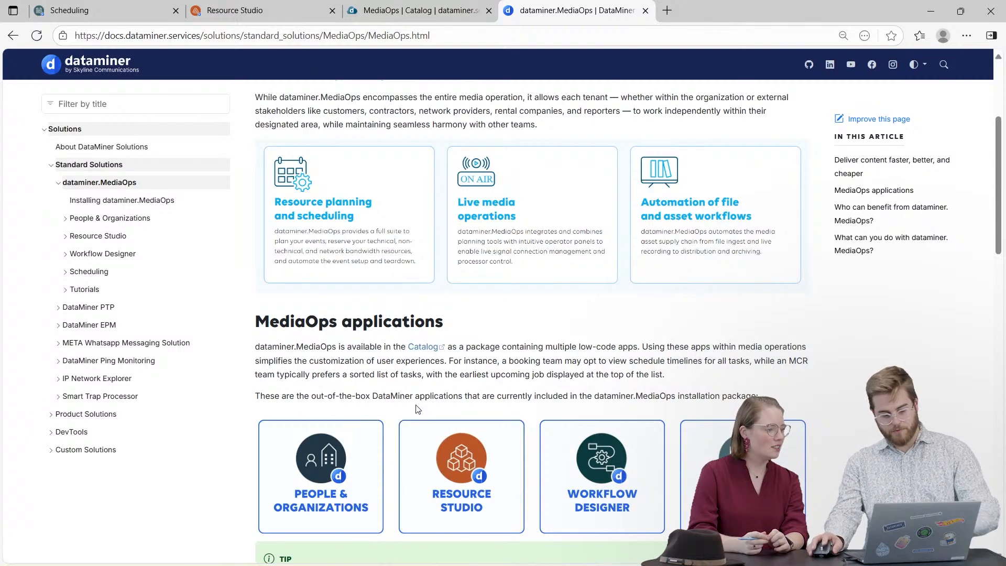
left_click(515, 491)
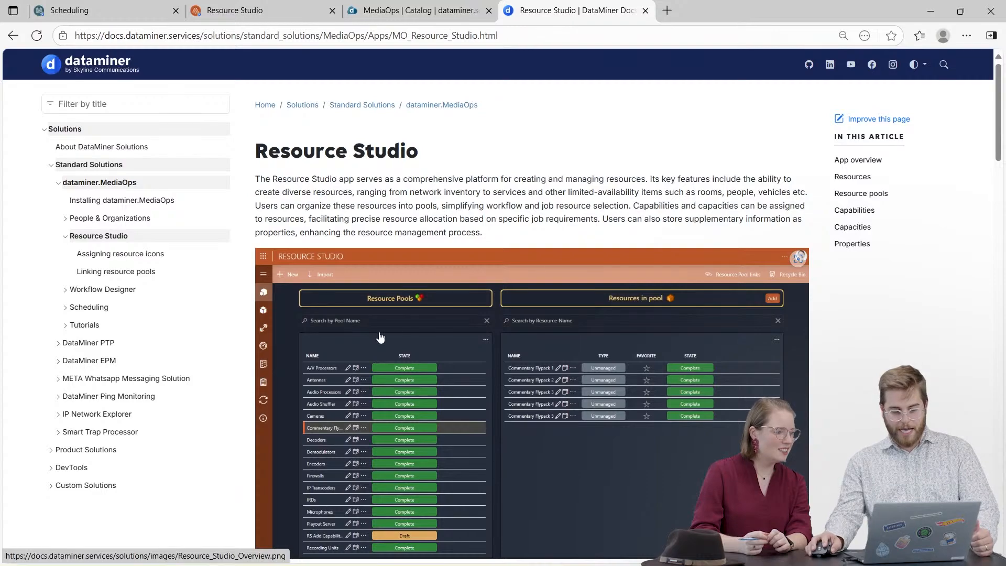
left_click(138, 256)
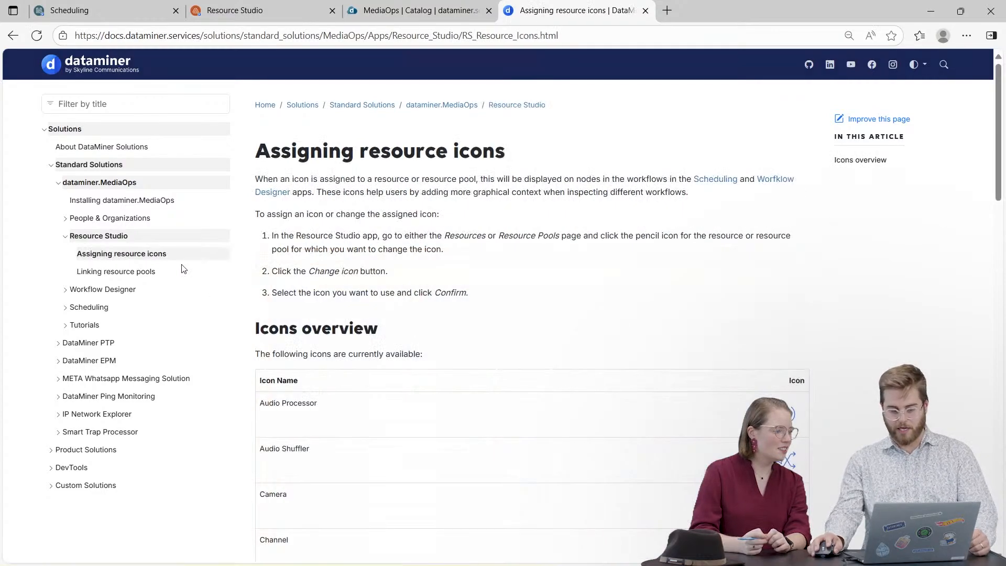
scroll(626, 390, "down", 3)
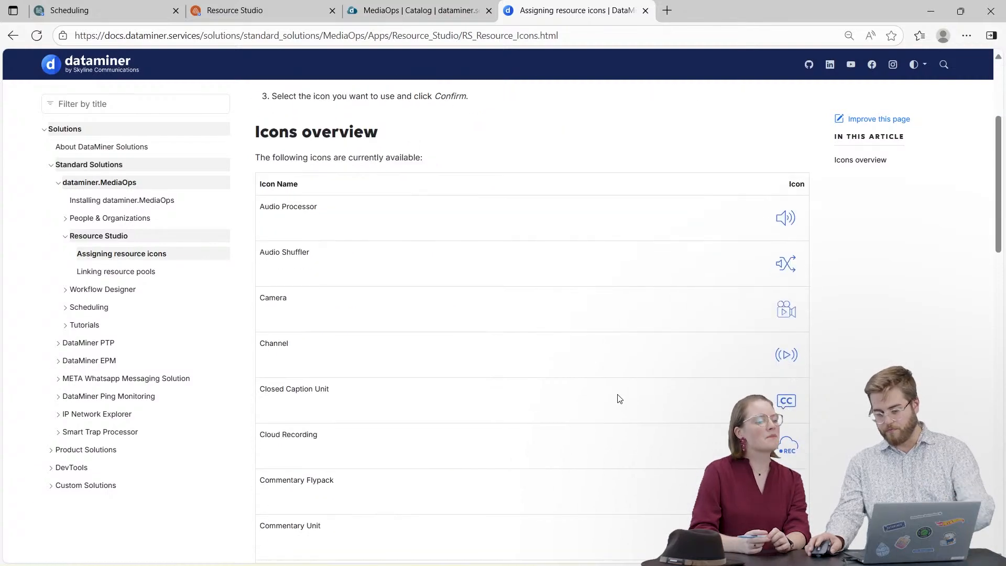
scroll(620, 396, "down", 1)
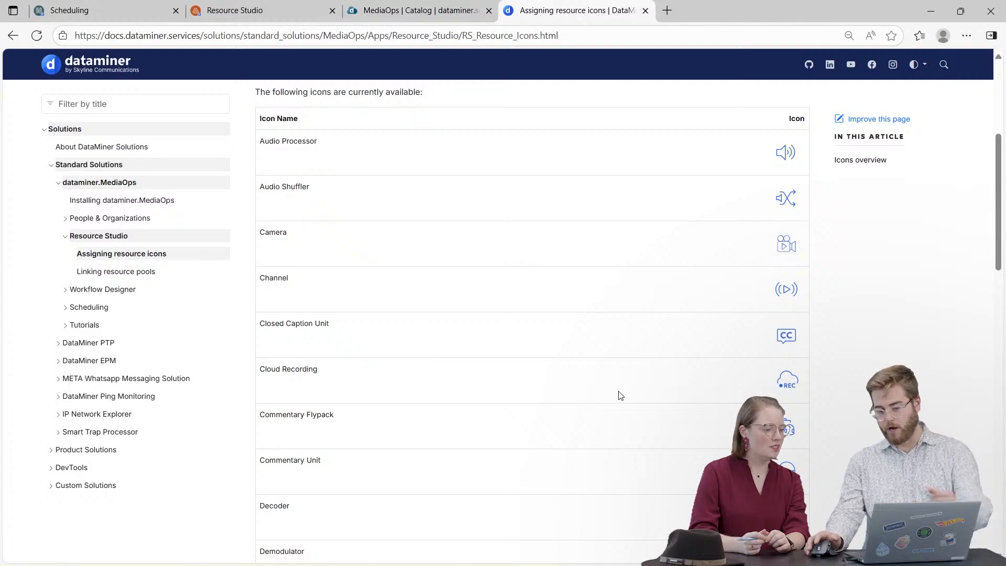
scroll(623, 398, "down", 2)
scroll(624, 399, "up", 2)
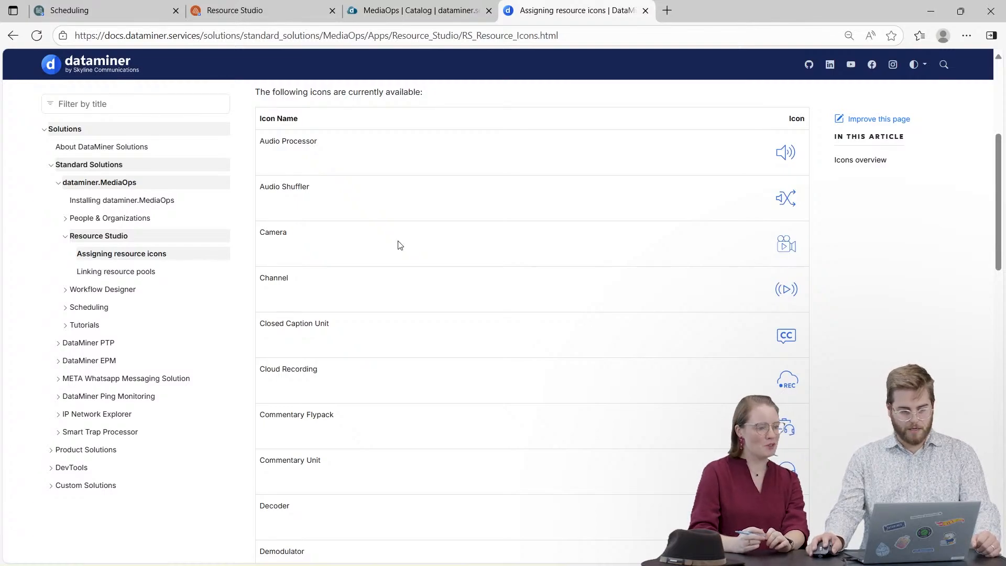
Return to Resource Studio, save the MSA Camera pool as completed, and select it among the resource pools
left_click(251, 11)
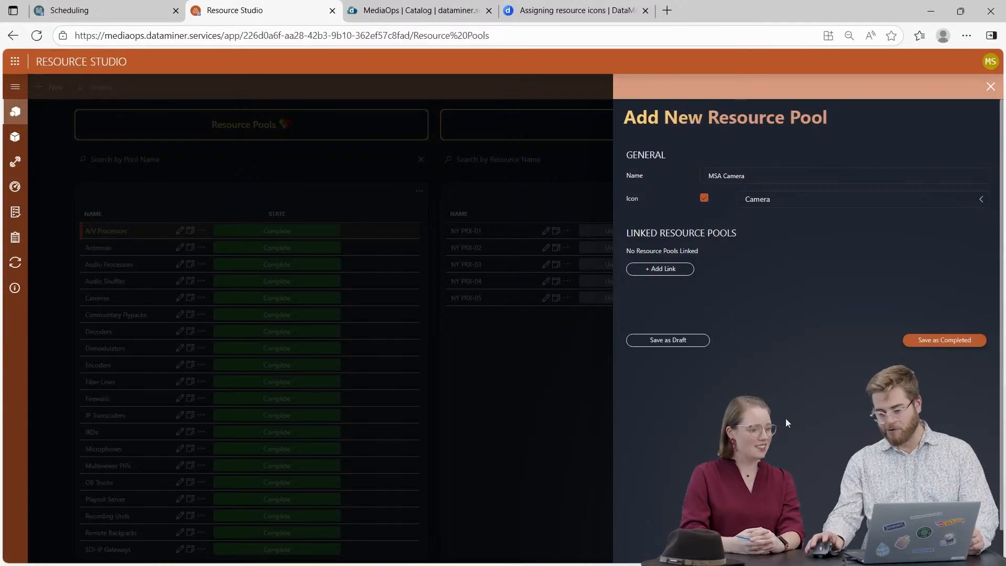
left_click(962, 348)
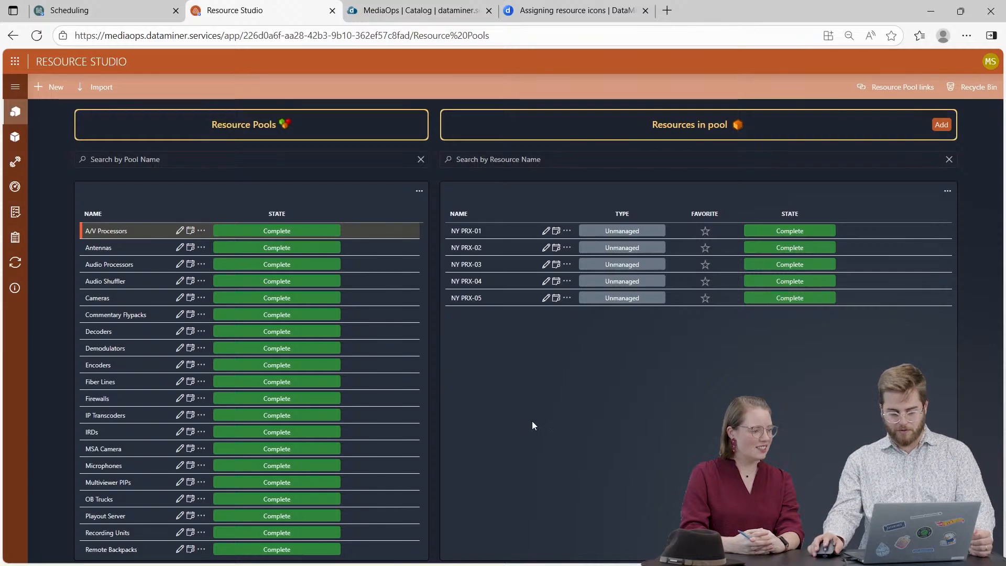
scroll(116, 444, "down", 1)
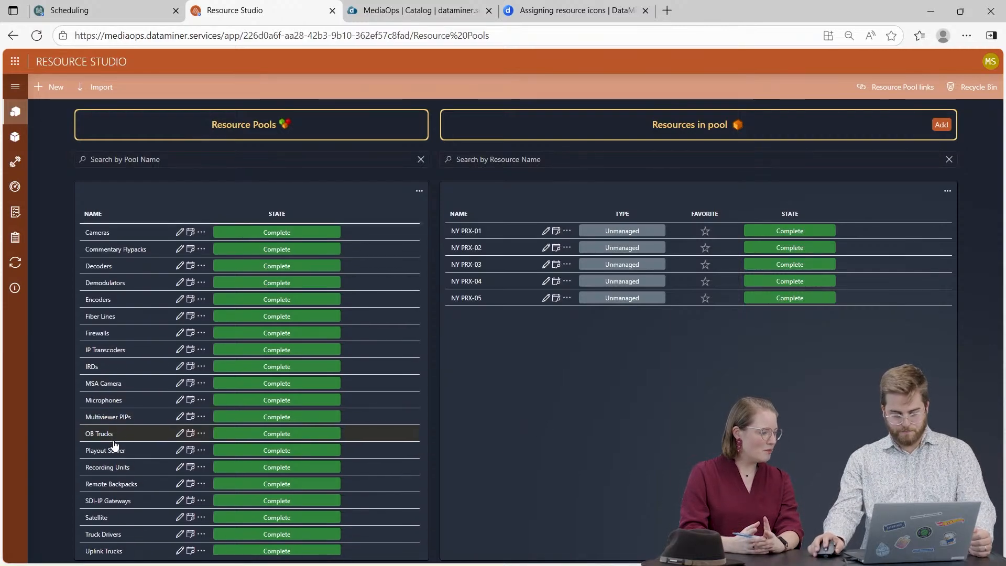
left_click(119, 385)
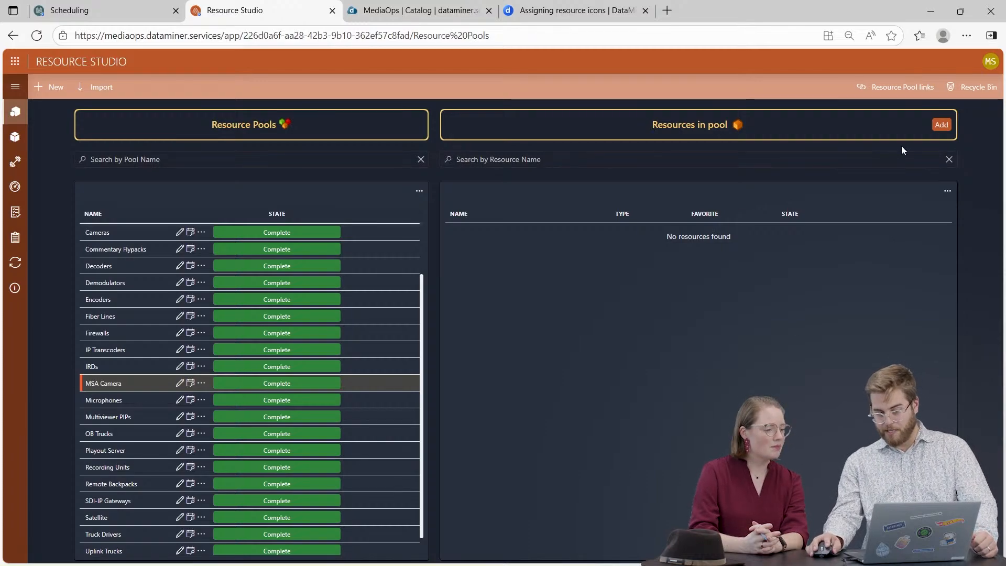
Add a resource named "MSA CAM01" of type Unmanaged to the MSA Camera pool and save it as a draft
left_click(942, 126)
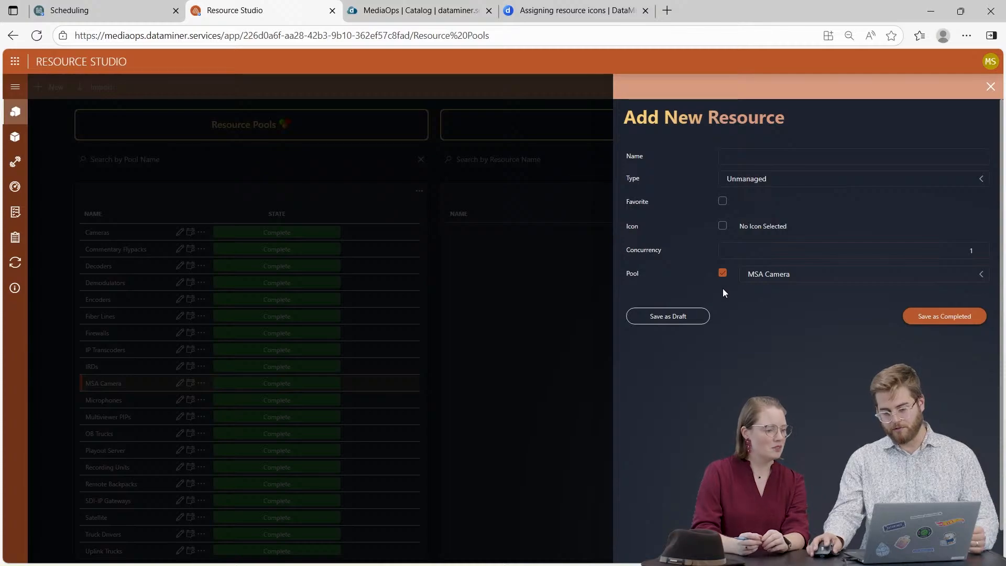
left_click(751, 153)
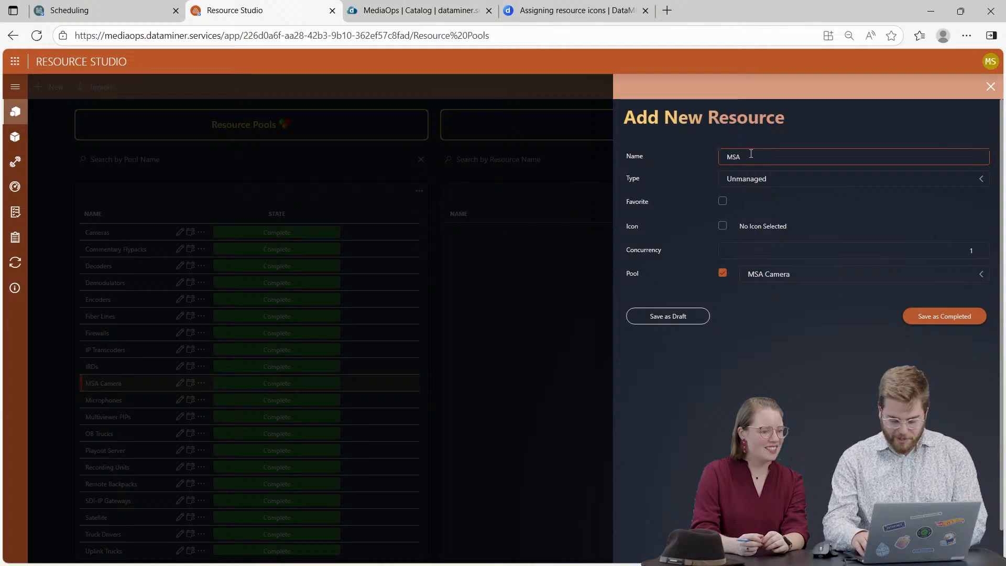
type("AM01")
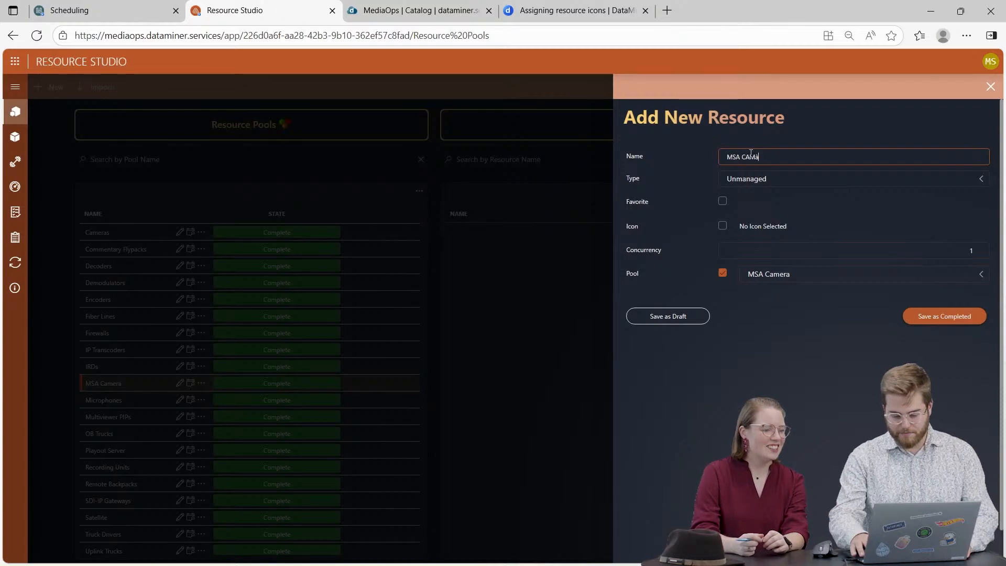
left_click(769, 180)
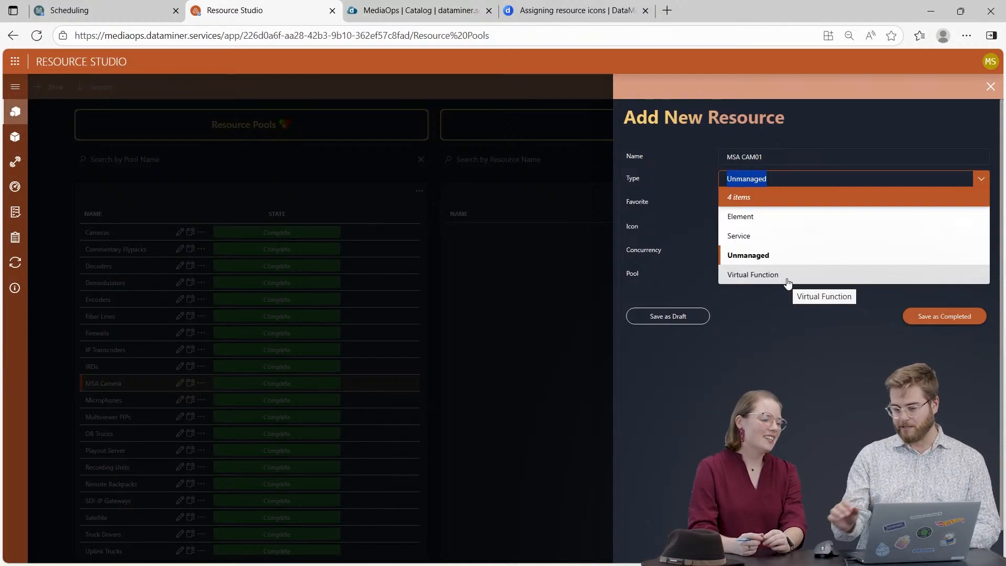
left_click(697, 187)
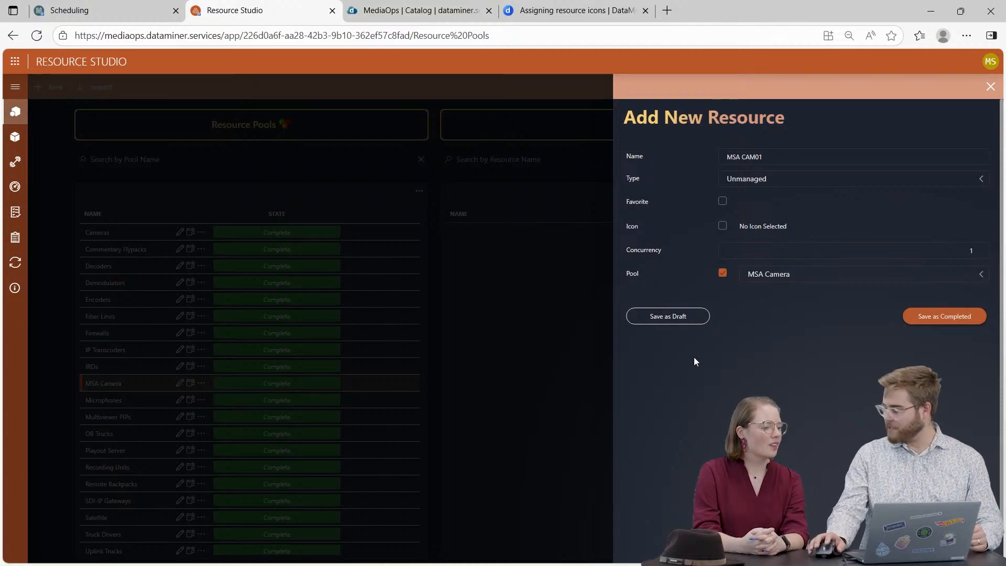
left_click(685, 316)
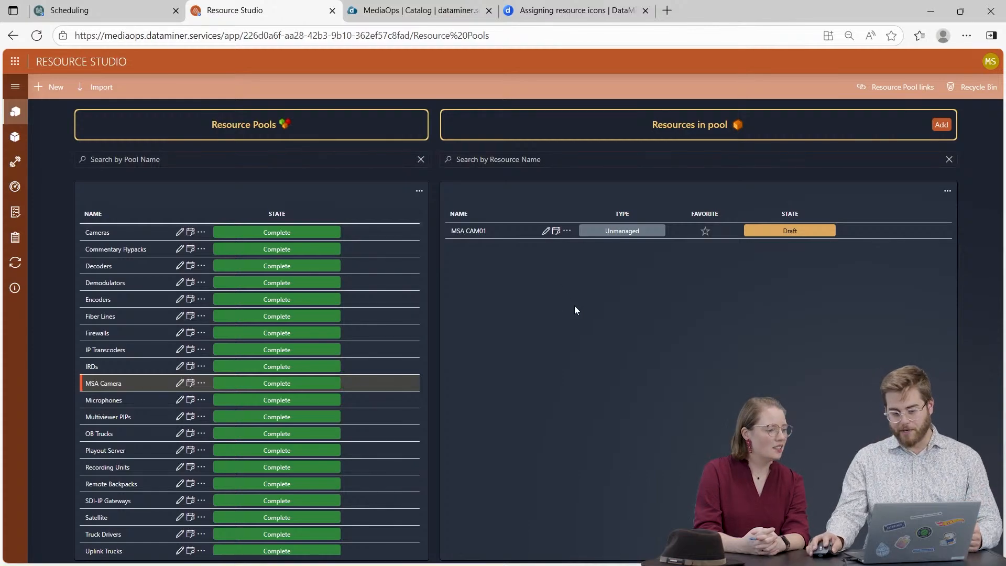
Open the MSA CAM01 resource for editing and move it from Draft to Complete
left_click(544, 233)
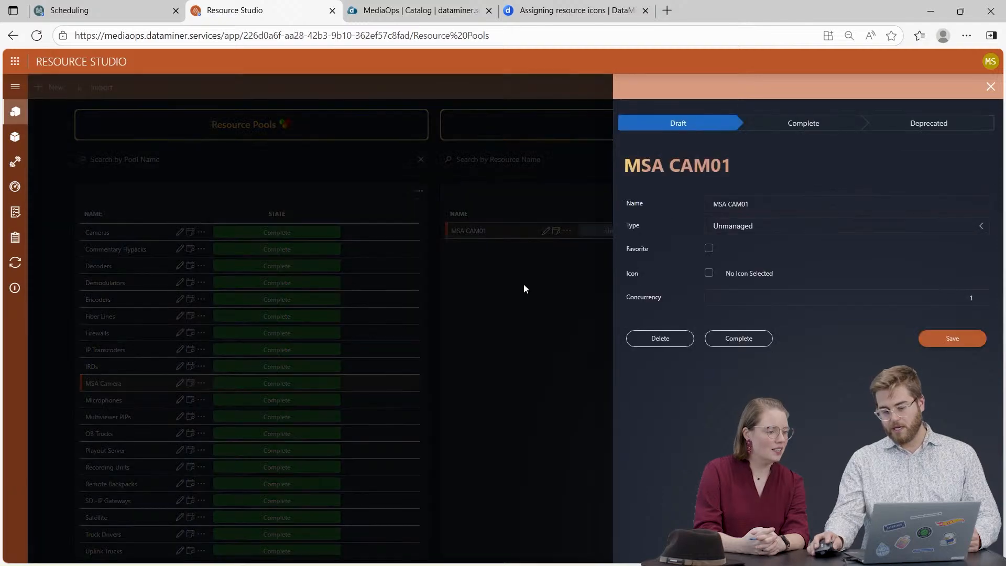
left_click(744, 339)
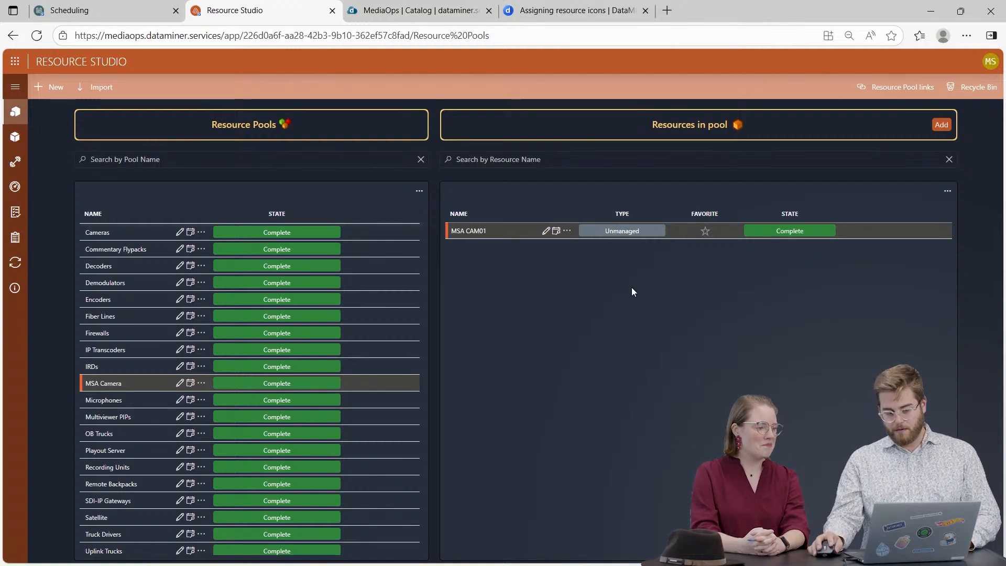
Add an unmanaged resource named "MSA CAM02" to the MSA Camera pool and save it as completed
left_click(941, 126)
left_click(746, 159)
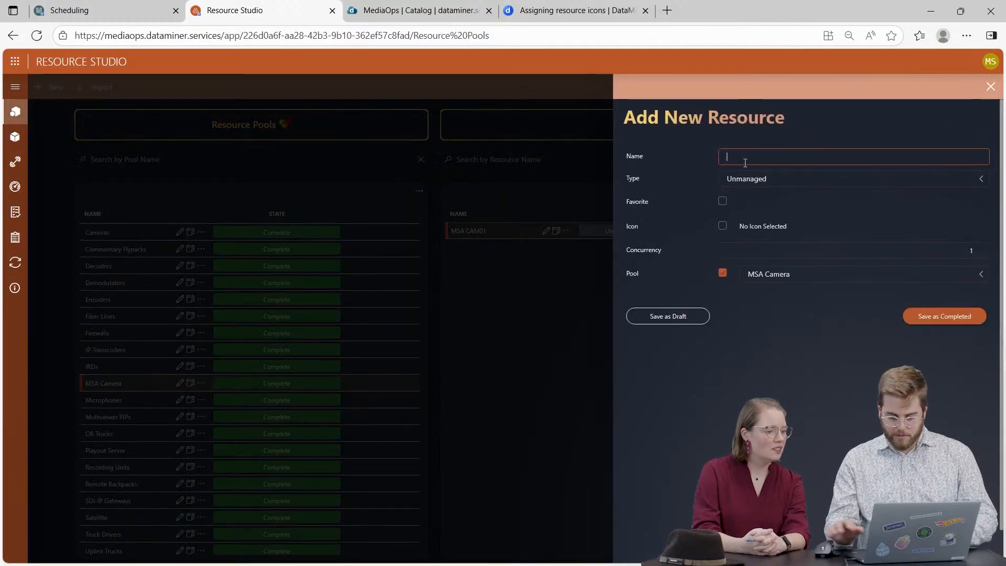
type("MSA")
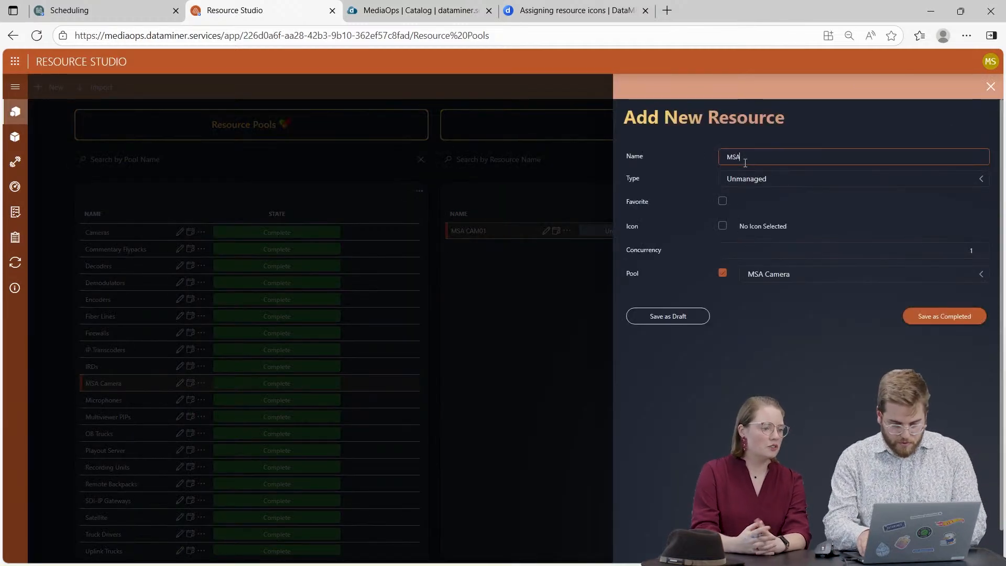
type(" CAM")
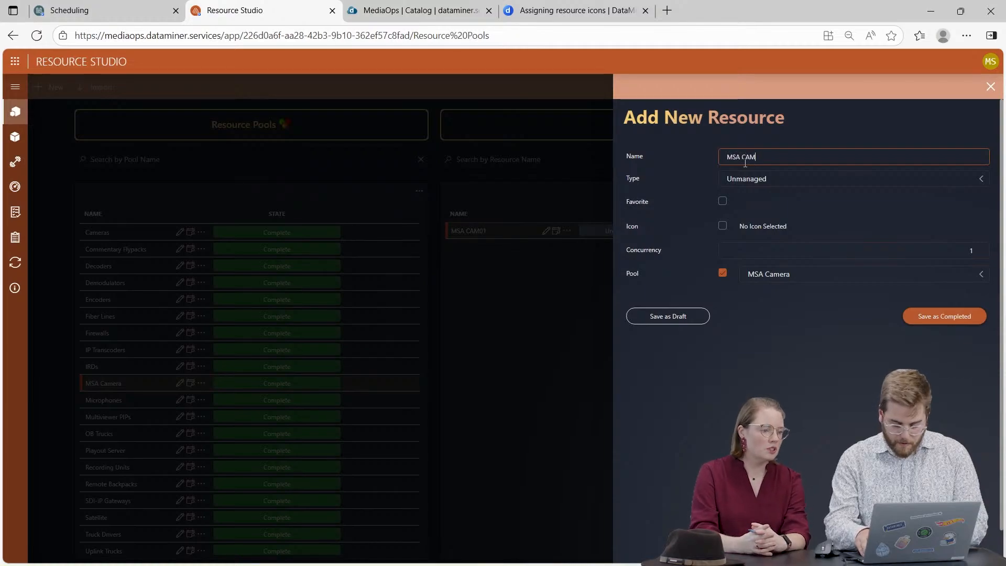
type("02")
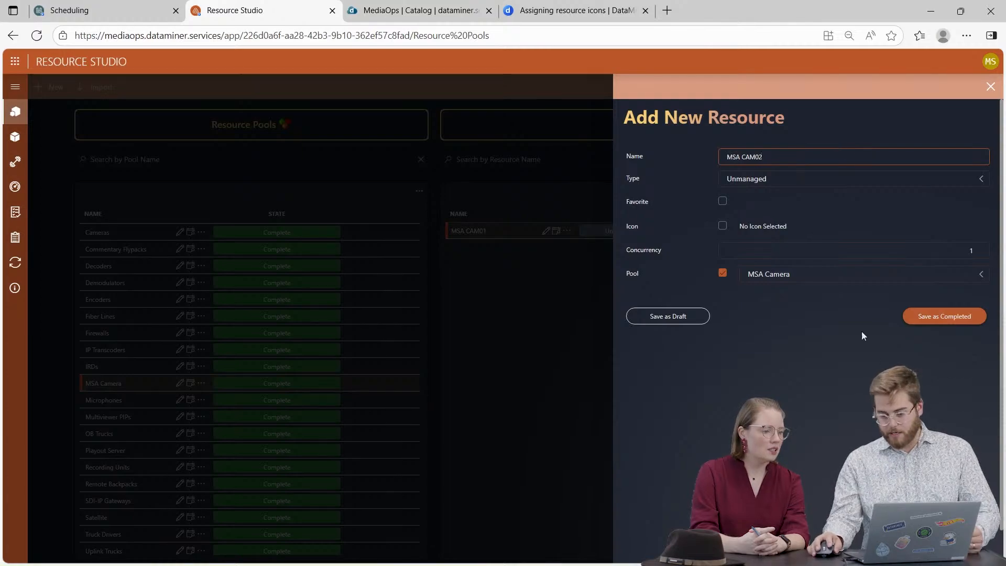
left_click(946, 316)
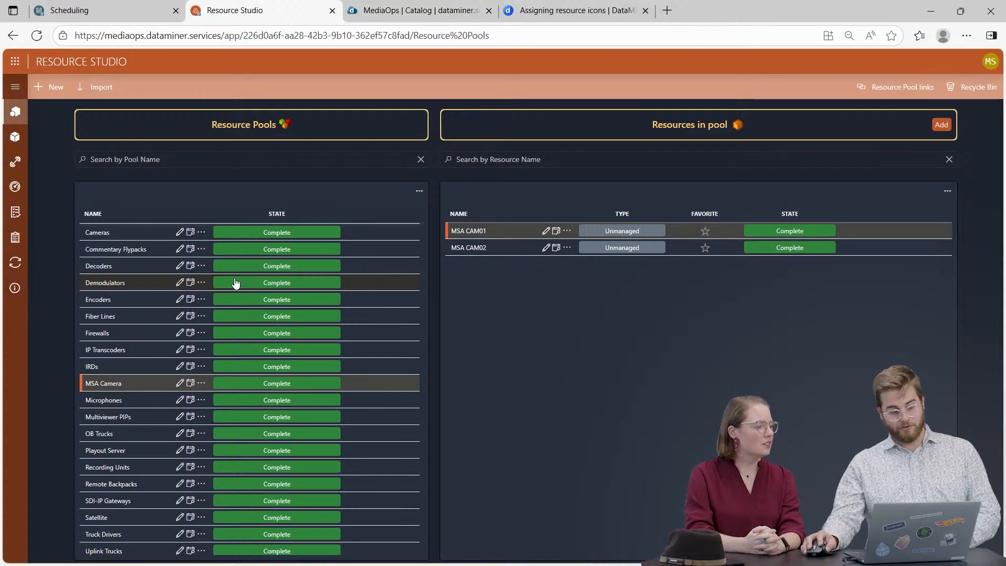
Switch to the Scheduling app and show the IRDs pool in the Resource View
left_click(15, 63)
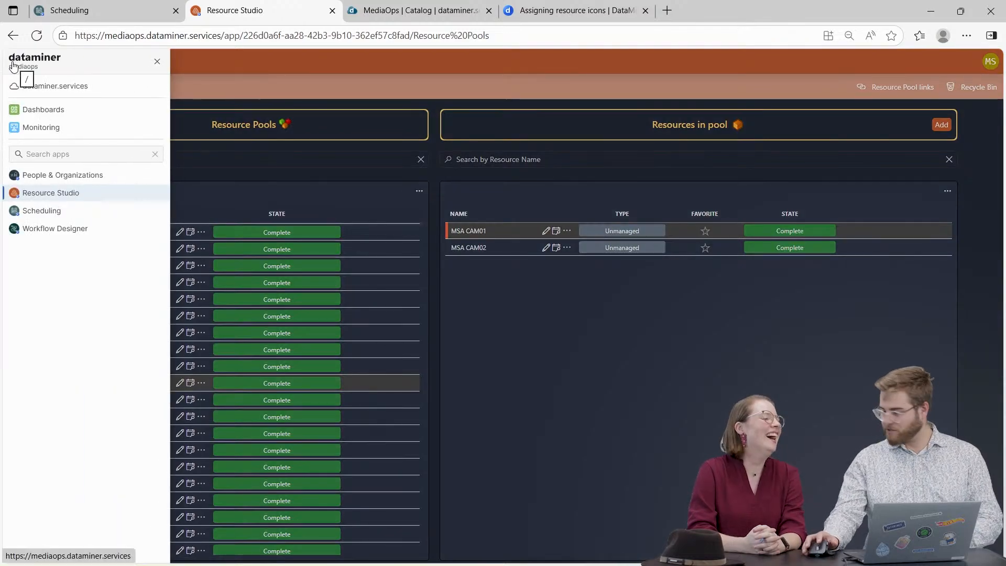
left_click(61, 212)
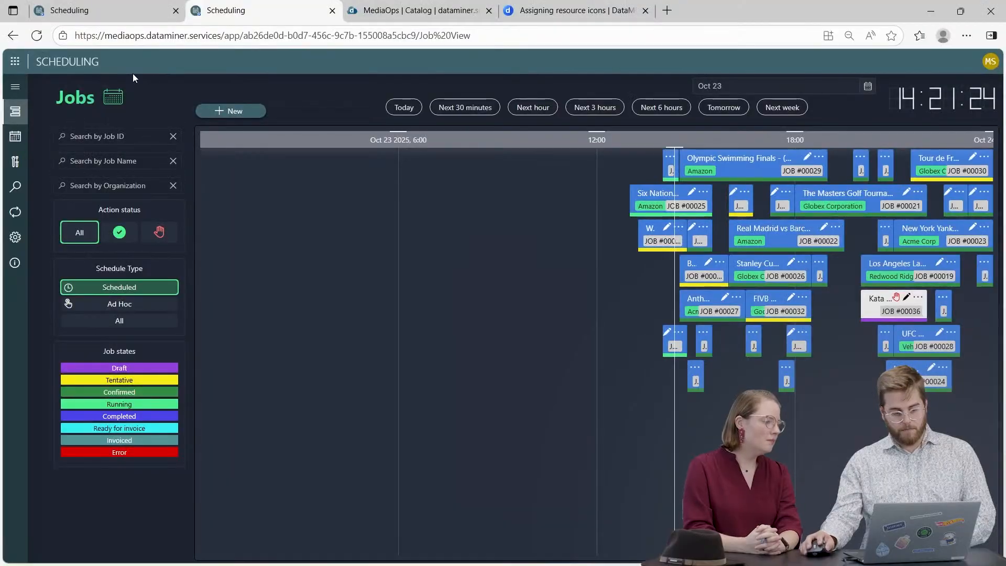
left_click(15, 89)
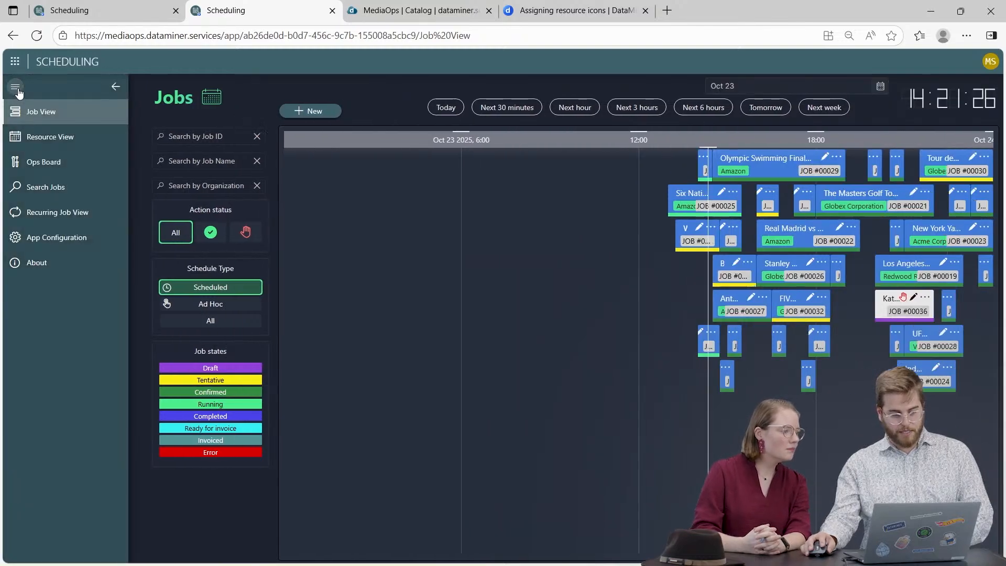
left_click(31, 139)
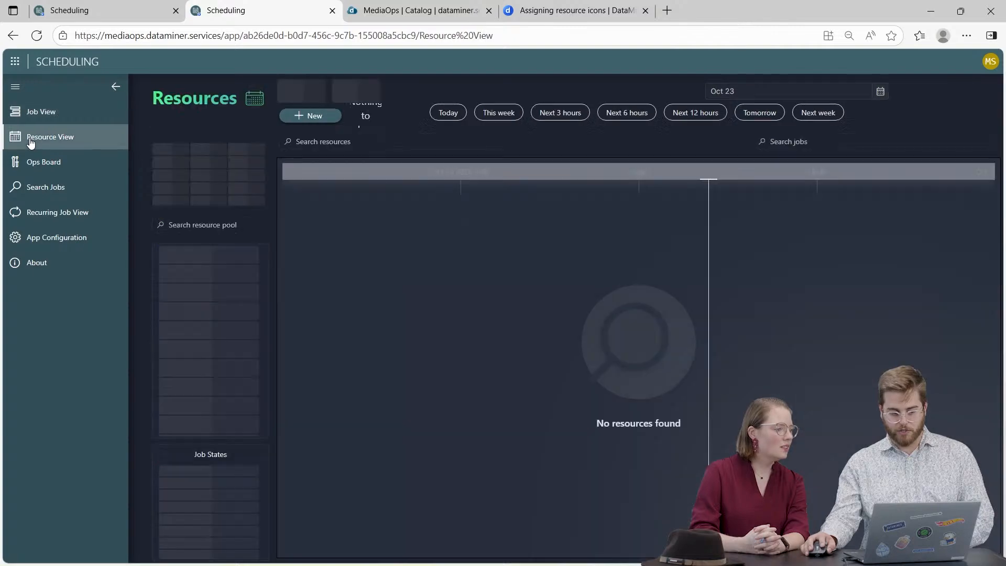
scroll(137, 311, "down", 5)
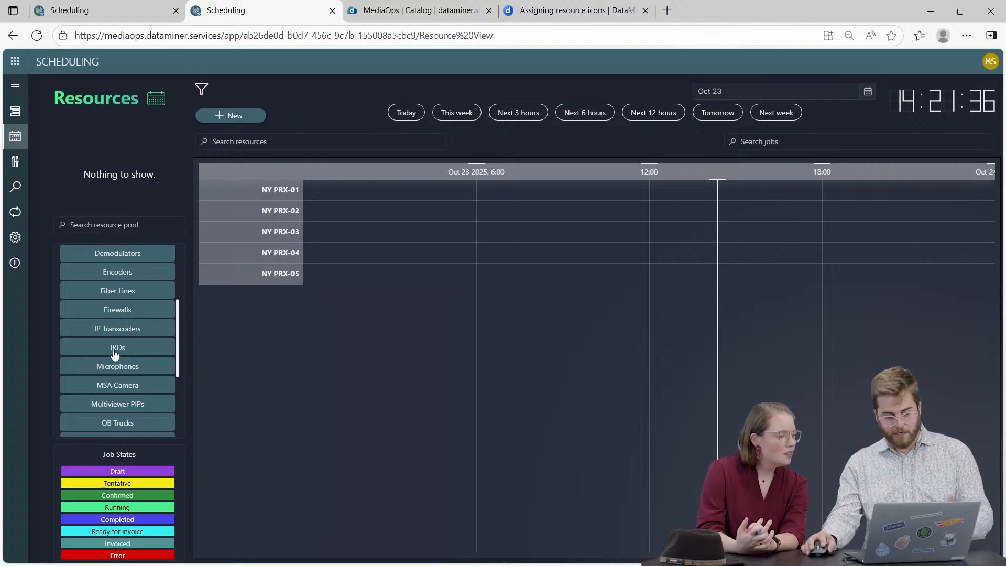
left_click(115, 354)
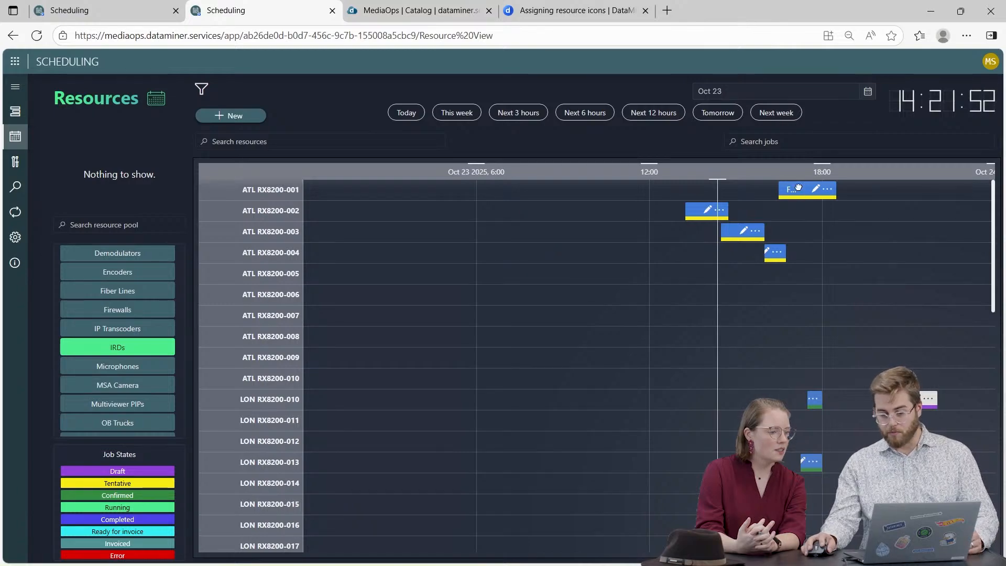
Try to swap the FIVB Volleyball World Cup job's resource from ATL RX8200-001 to ATL RX8200-006 on the timeline
left_click_drag(798, 188, 800, 293)
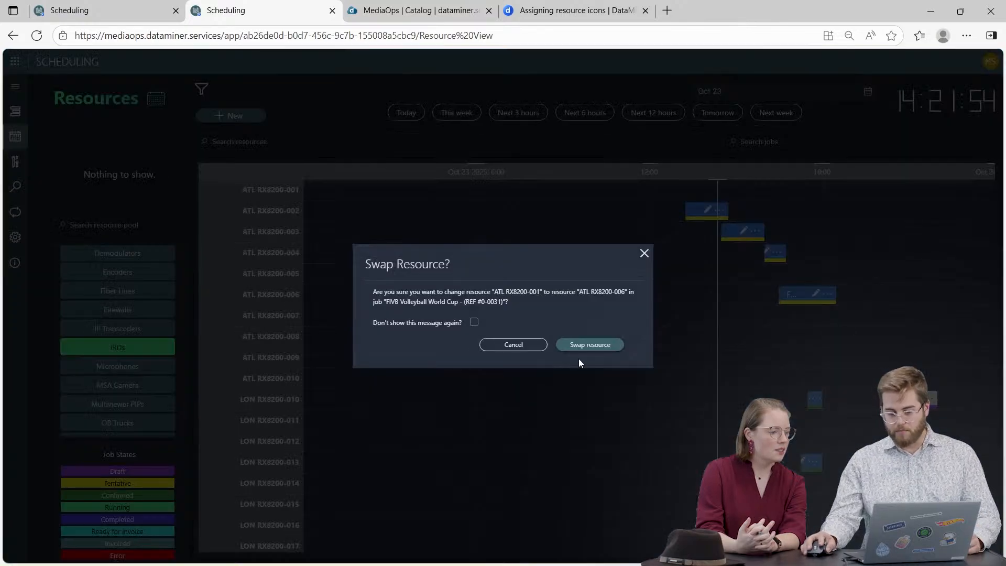
left_click(586, 344)
left_click(682, 331)
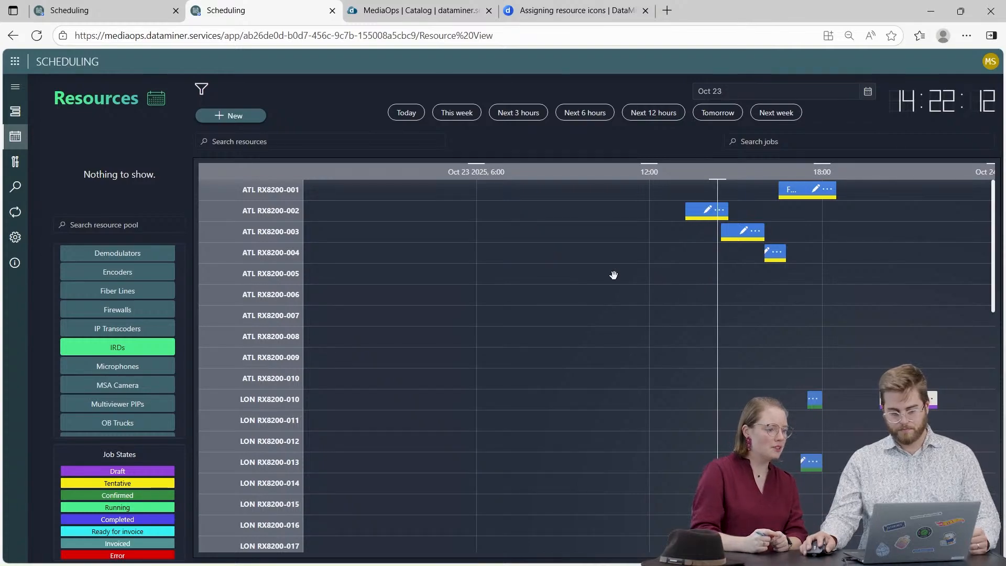
Show the MSA Camera pool and start a new job on MSA CAM01 named "Engeland vs Belgium"
scroll(113, 385, "down", 1)
left_click(96, 381)
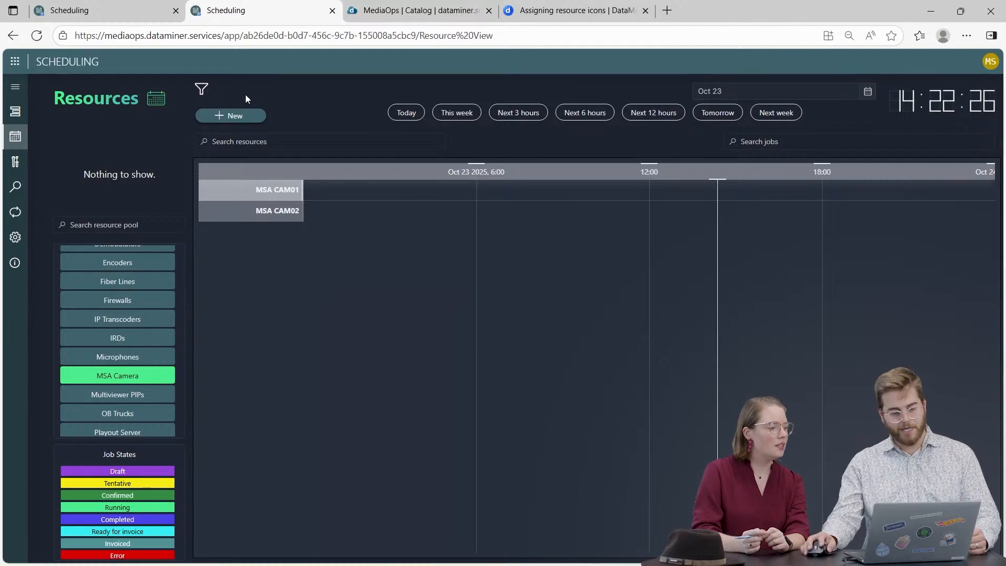
left_click(231, 117)
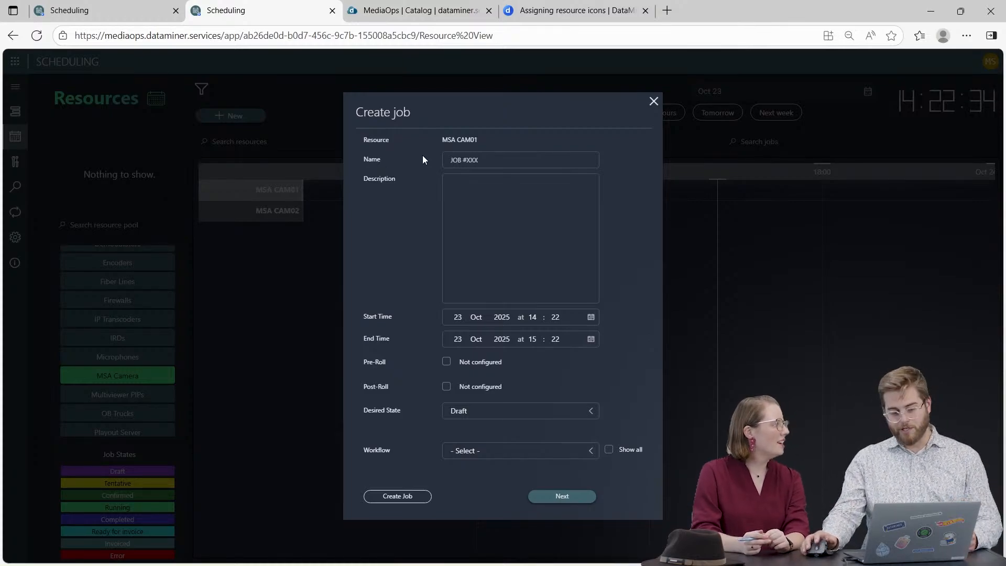
left_click(498, 157)
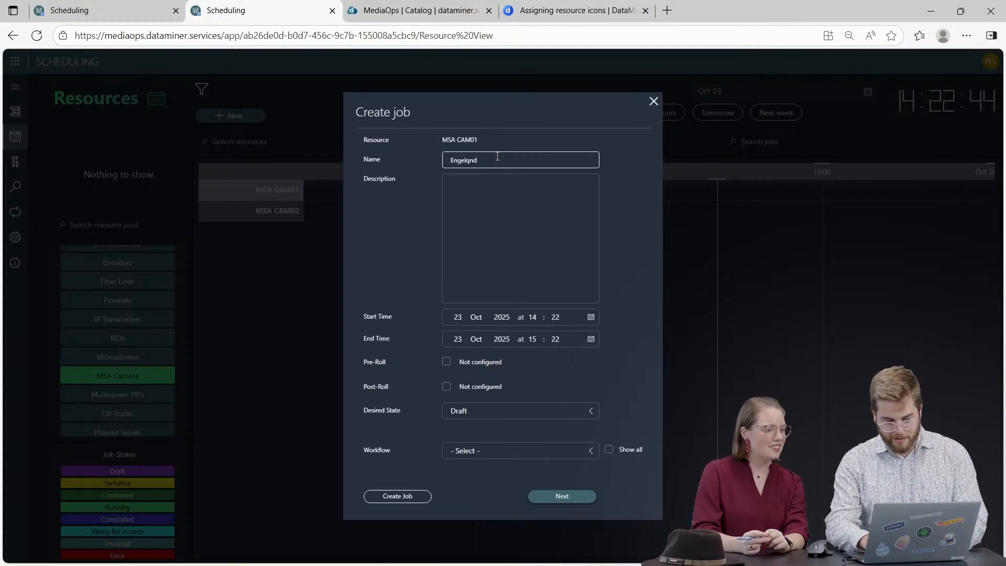
type("Engeland")
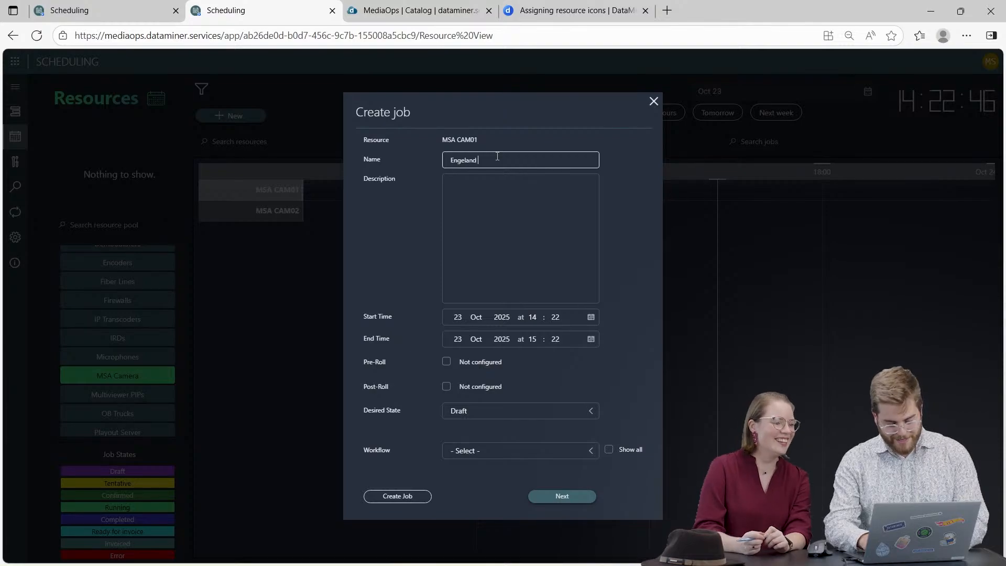
type(" vs Belgium")
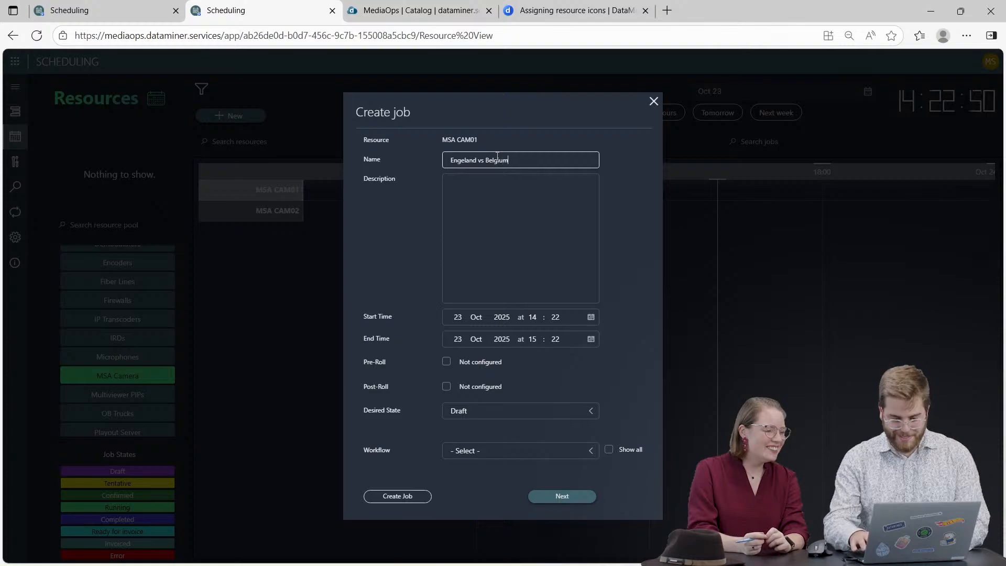
Schedule the new job from 24 Oct 2025 at 18:00 to 24 Oct 2025 at 21:00
left_click(458, 317)
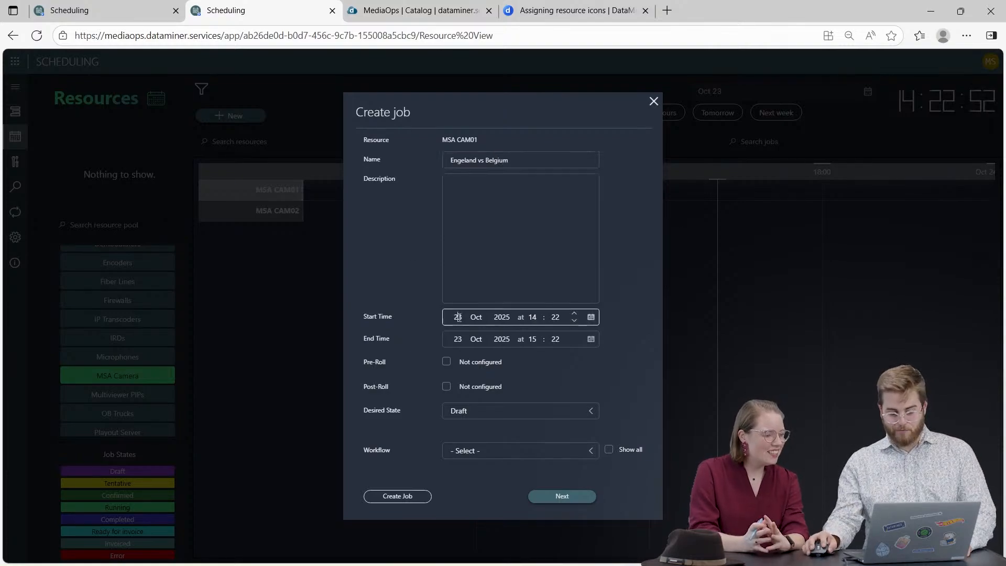
key("Up")
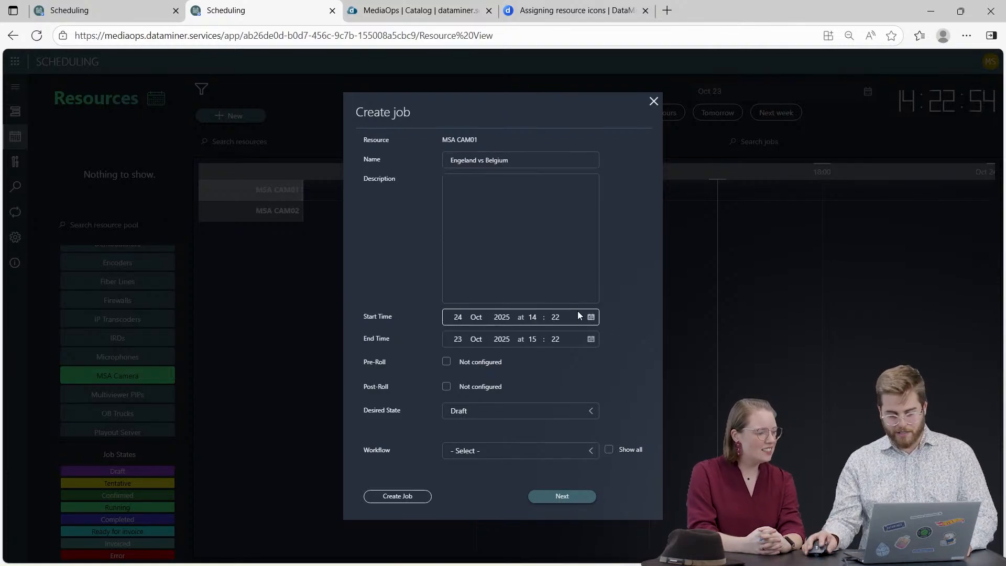
key("BackSpace")
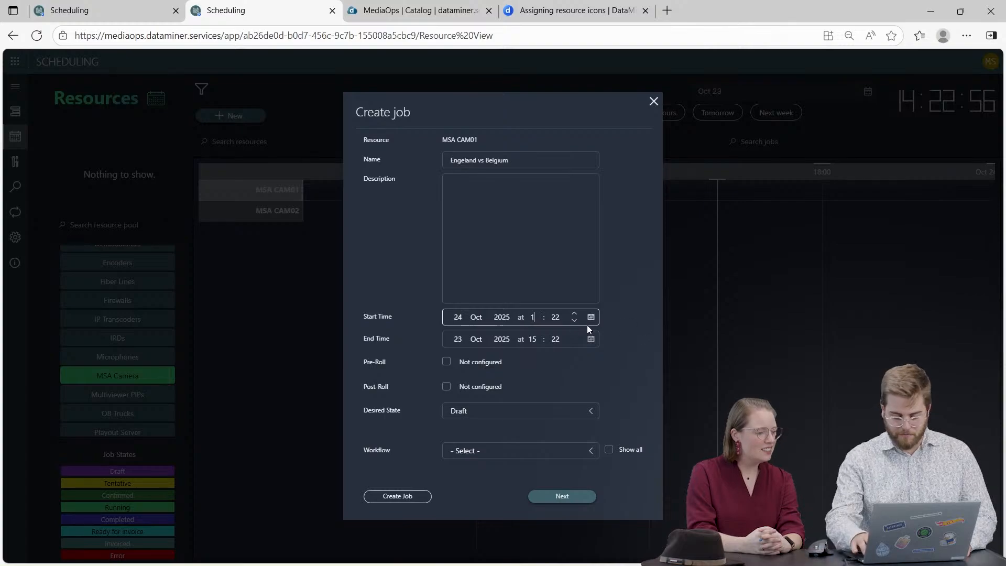
type("8 : 0")
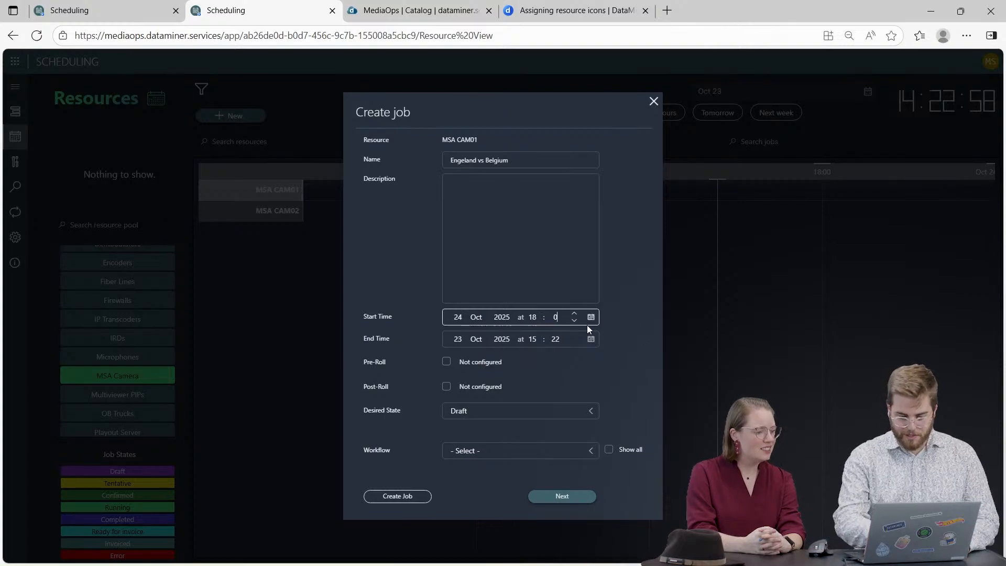
type("0")
key("Tab")
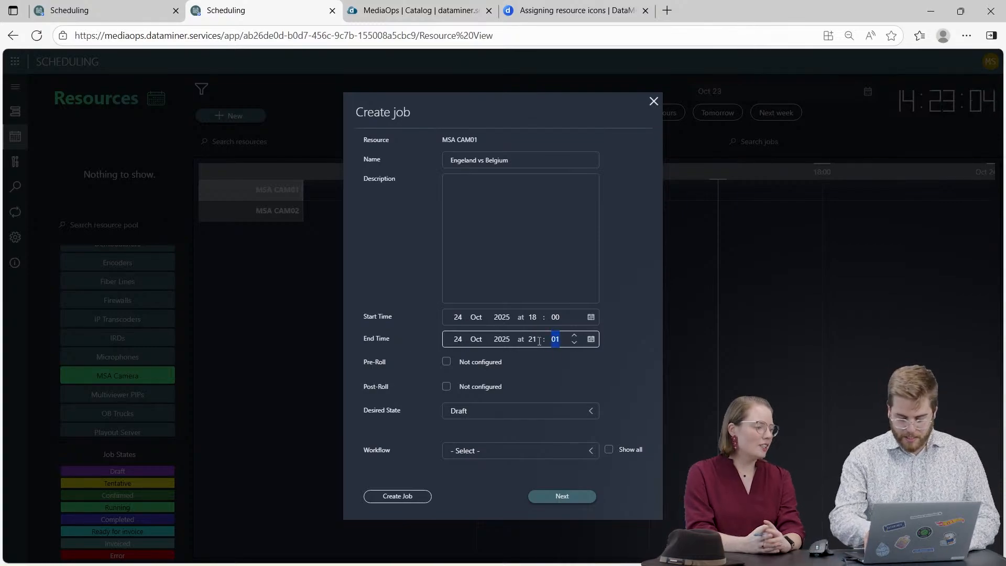
type("00")
left_click(623, 373)
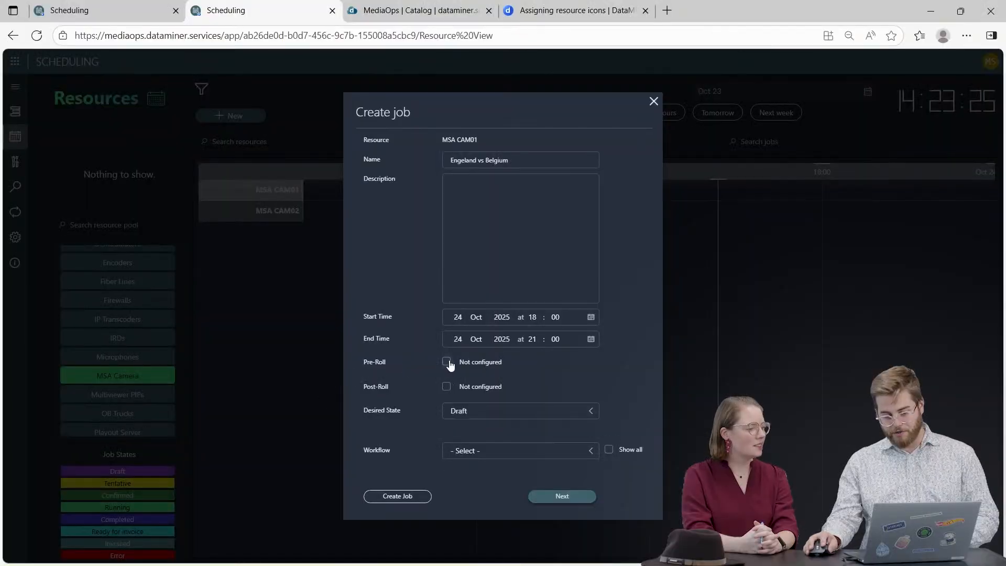
Enable the job's pre-roll and post-roll and set each to 01:00
left_click(447, 362)
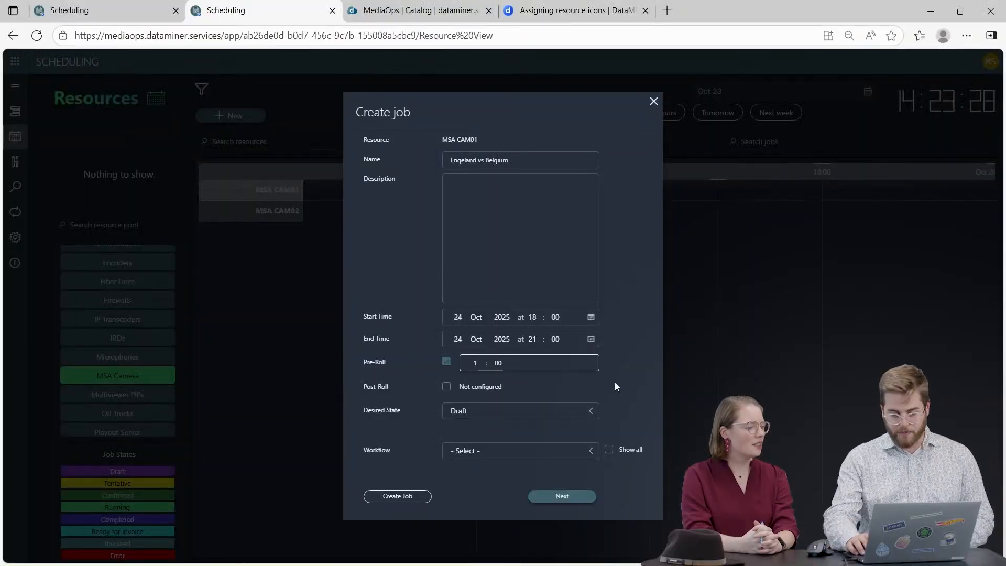
type("1")
left_click(538, 390)
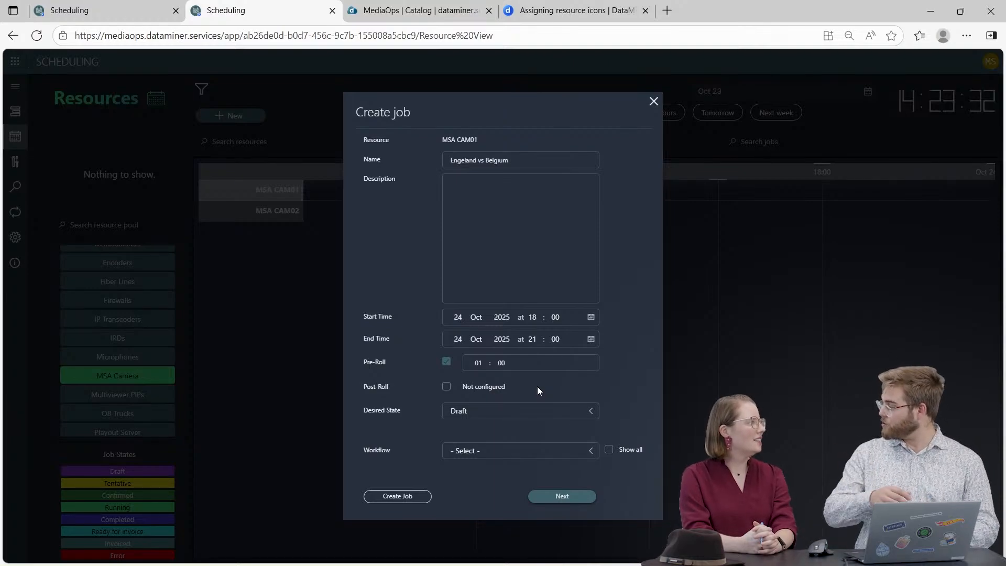
left_click(447, 386)
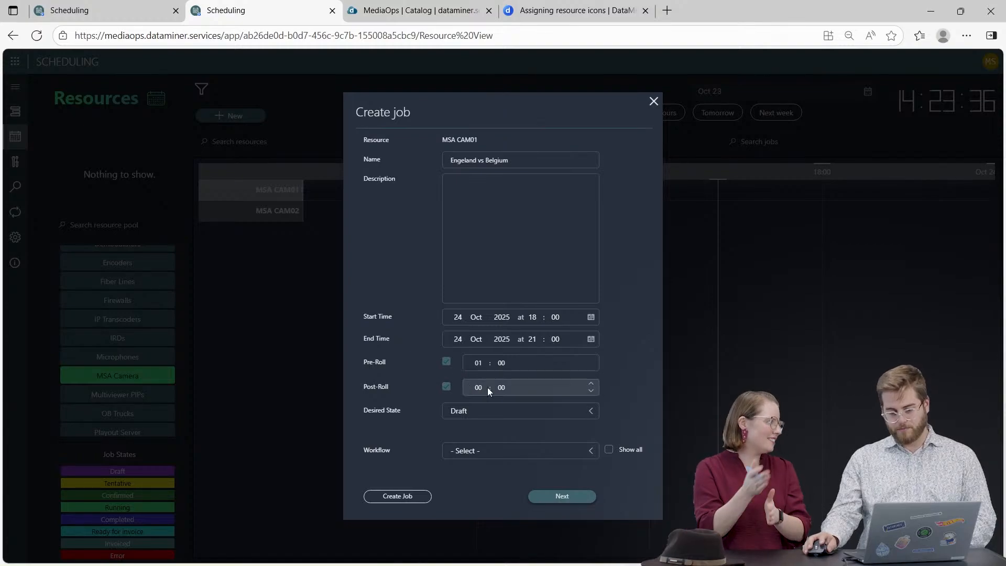
left_click(485, 389)
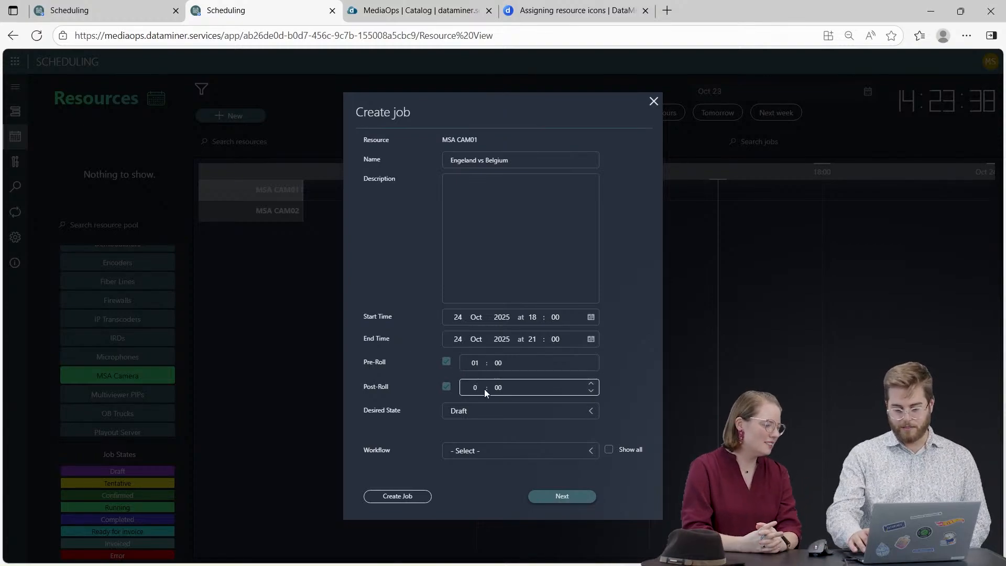
type("1")
left_click(441, 428)
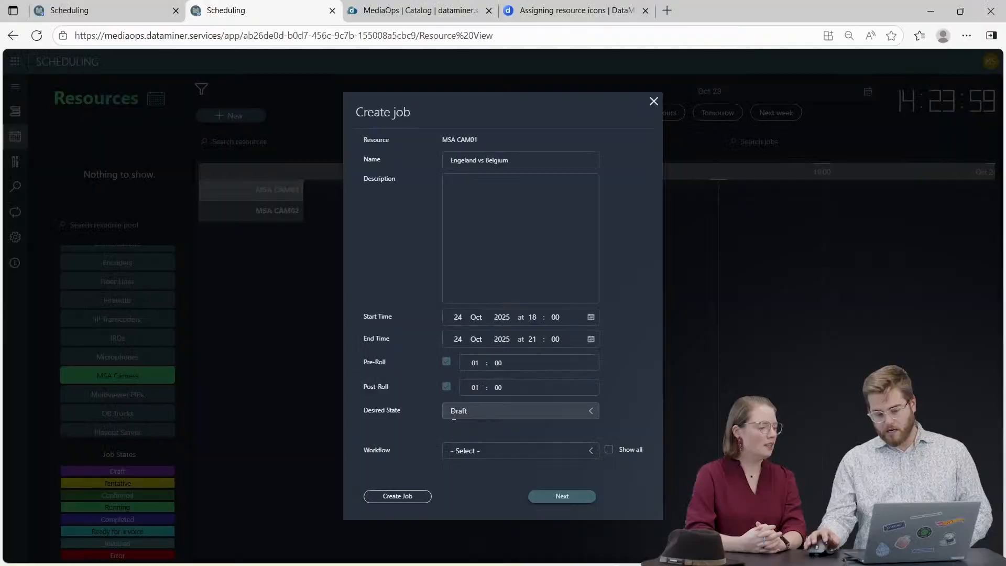
Set the job's desired state to Tentative and create the job without a workflow
left_click(454, 415)
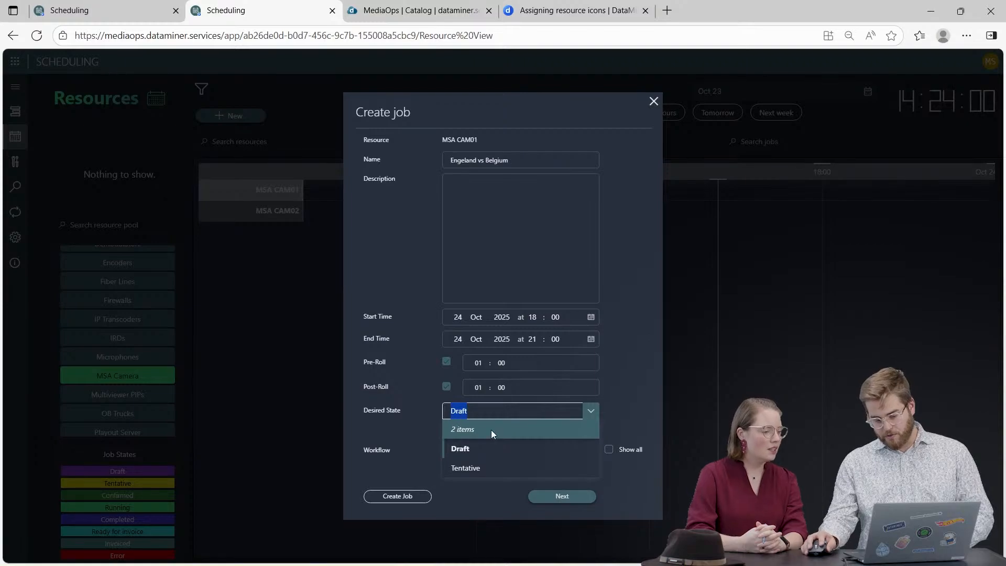
left_click(480, 470)
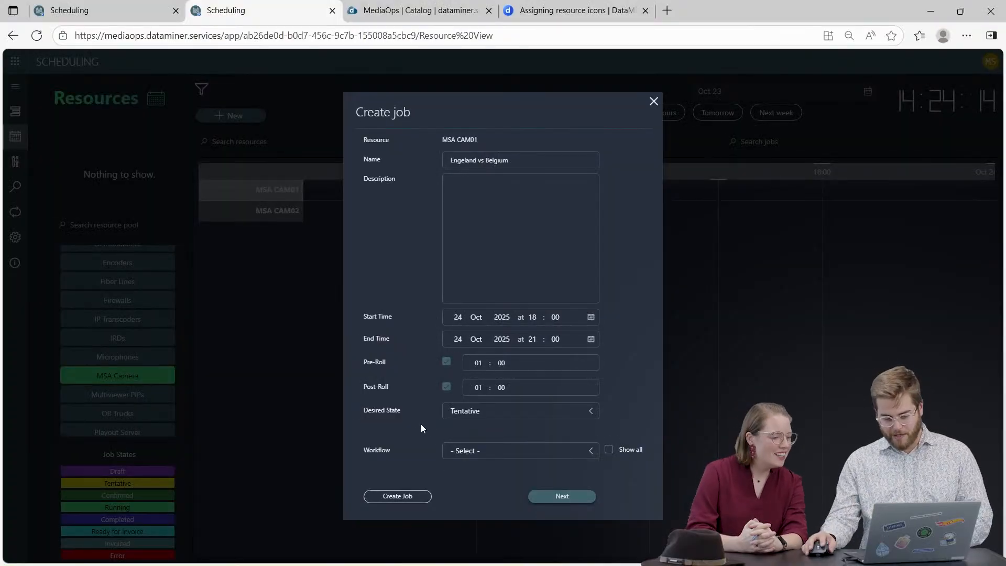
left_click(385, 496)
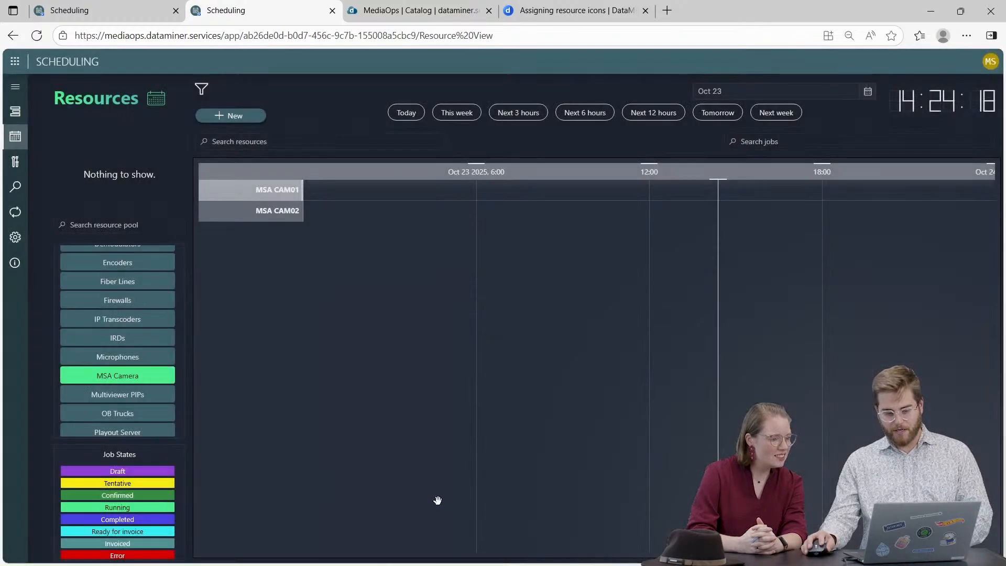
Open tomorrow's Engeland vs Belgium job for editing and swap its MSA CAM01 resource for MSA CAM02
left_click(713, 118)
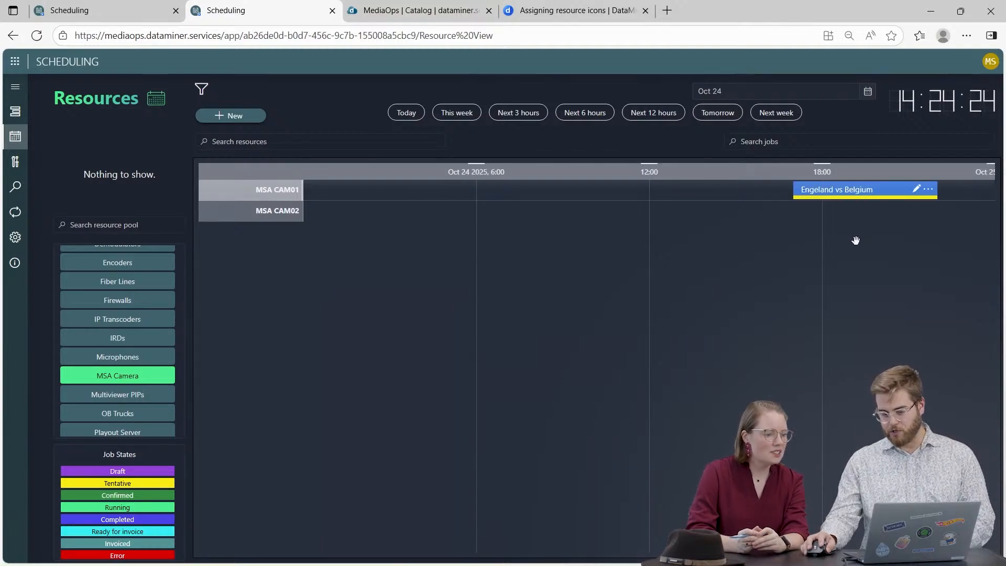
left_click(917, 189)
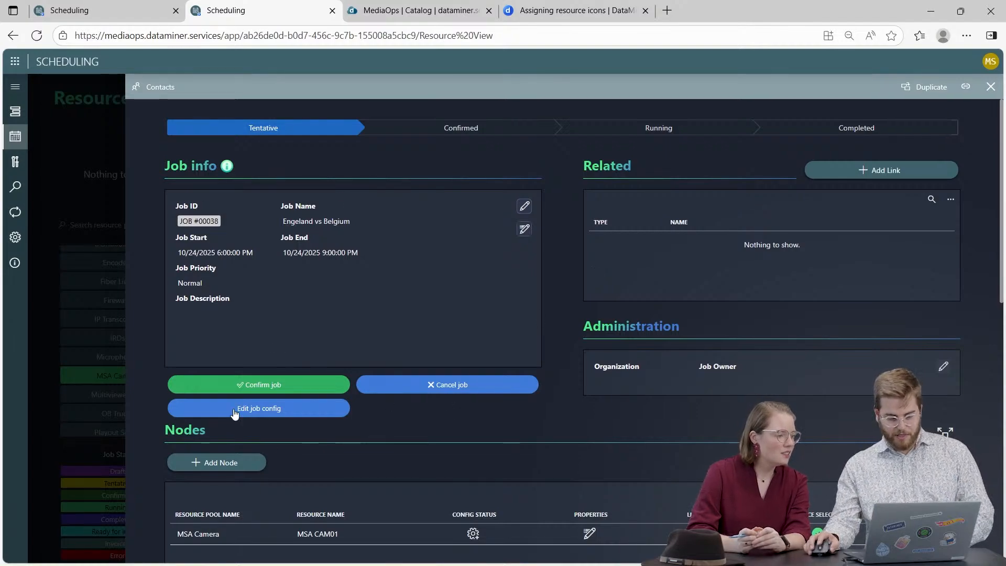
scroll(234, 415, "down", 3)
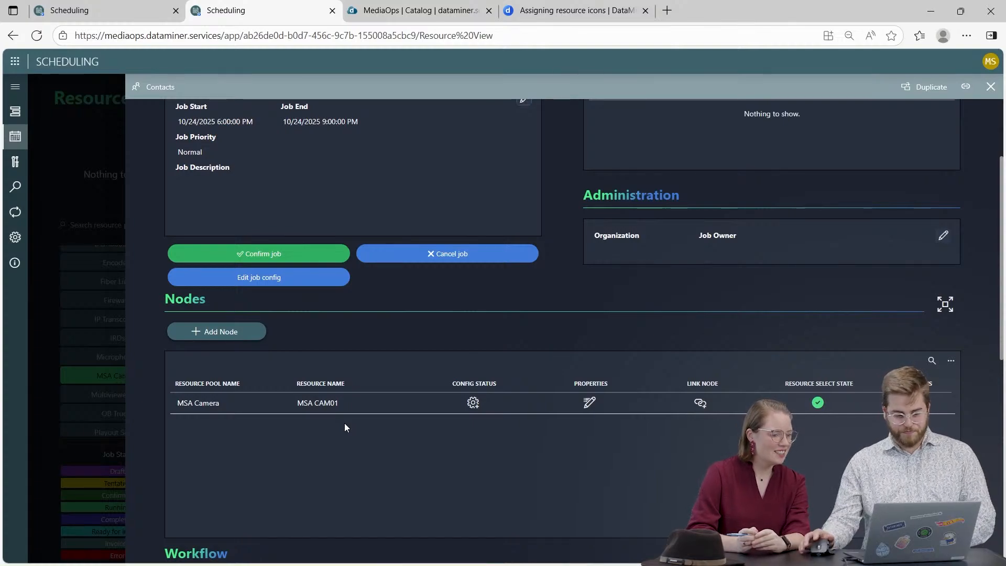
scroll(146, 395, "down", 5)
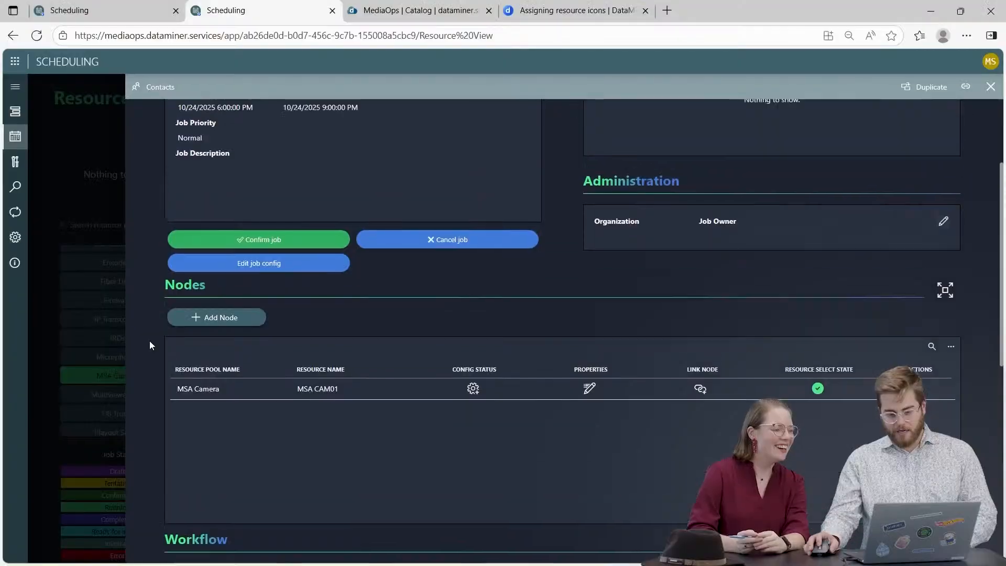
scroll(149, 341, "up", 3)
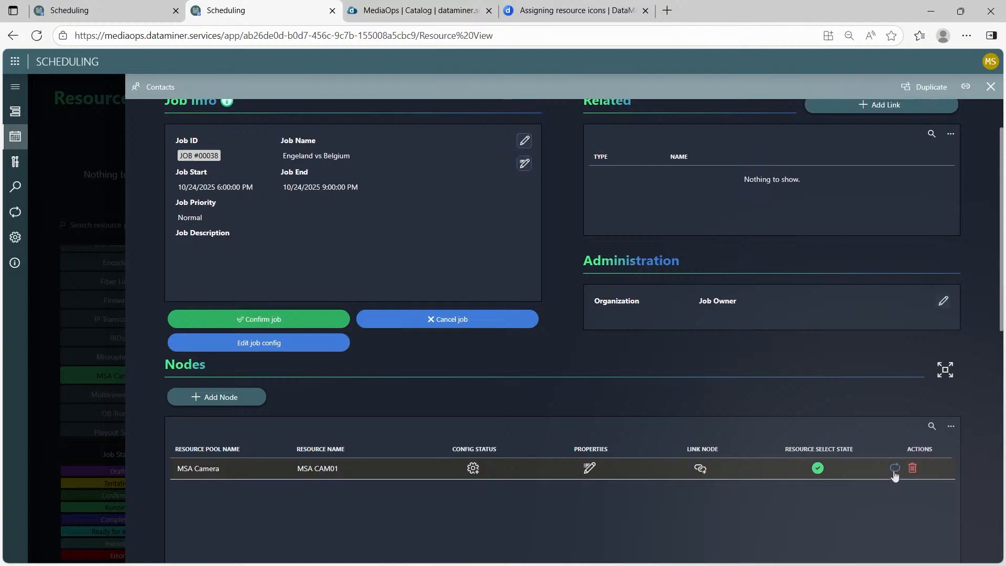
left_click(894, 471)
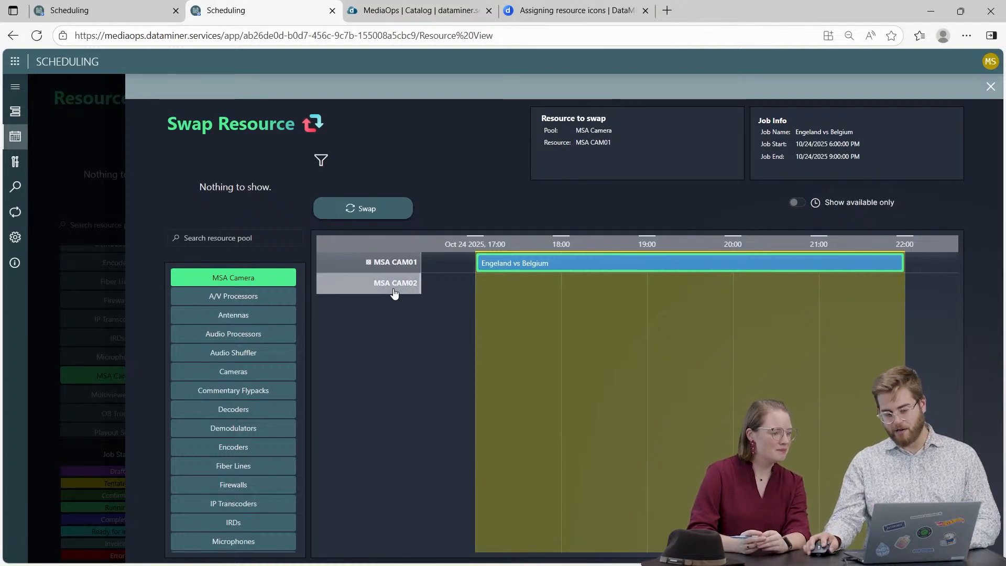
left_click(359, 217)
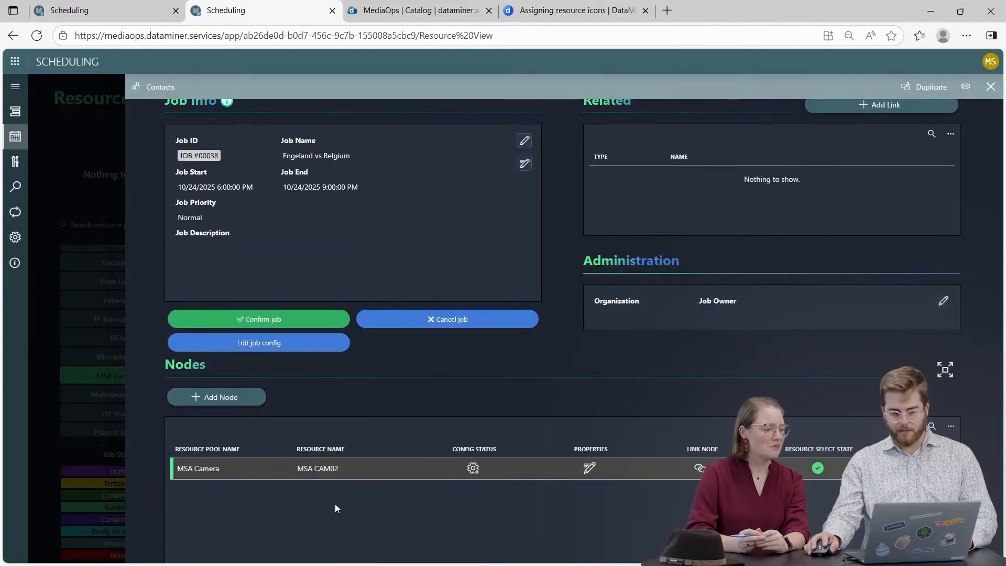
scroll(402, 394, "up", 1)
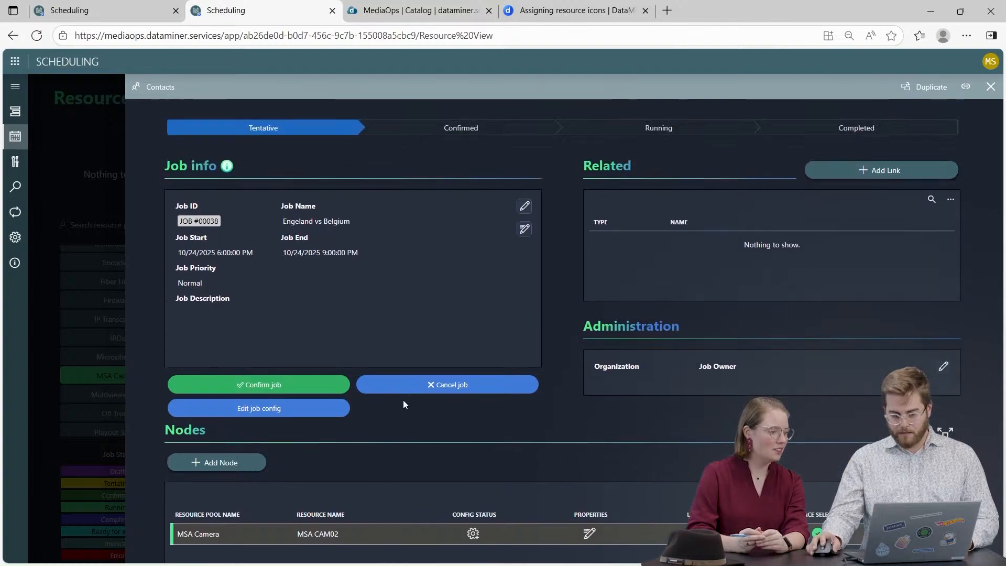